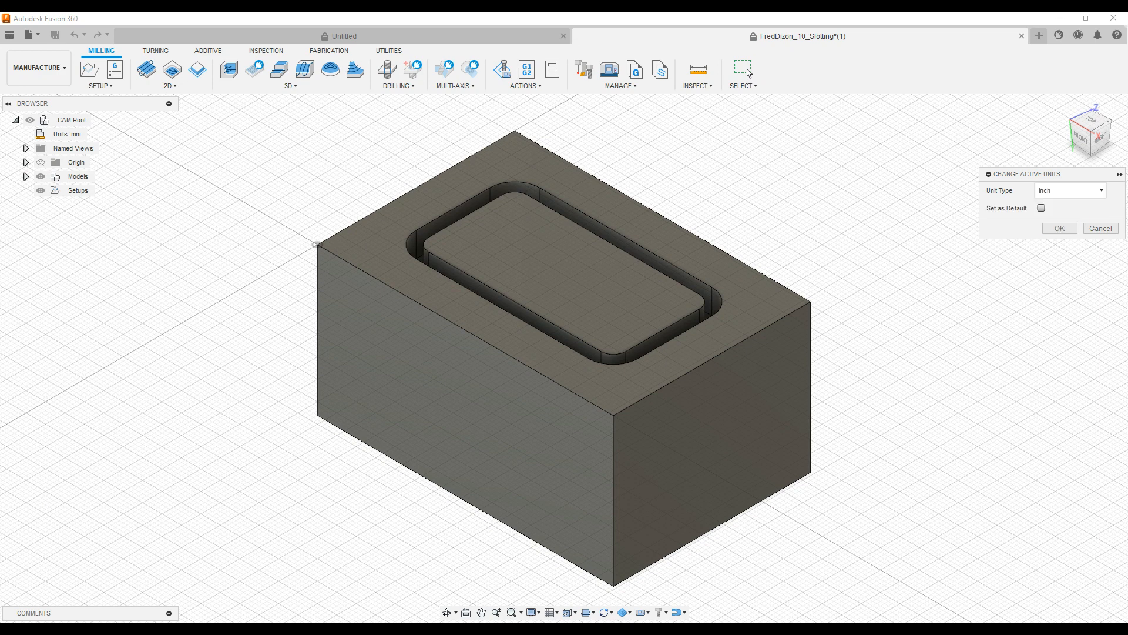
- Set the active unit type to inch
{"action": "left_click", "coordinate": [1060, 228]}
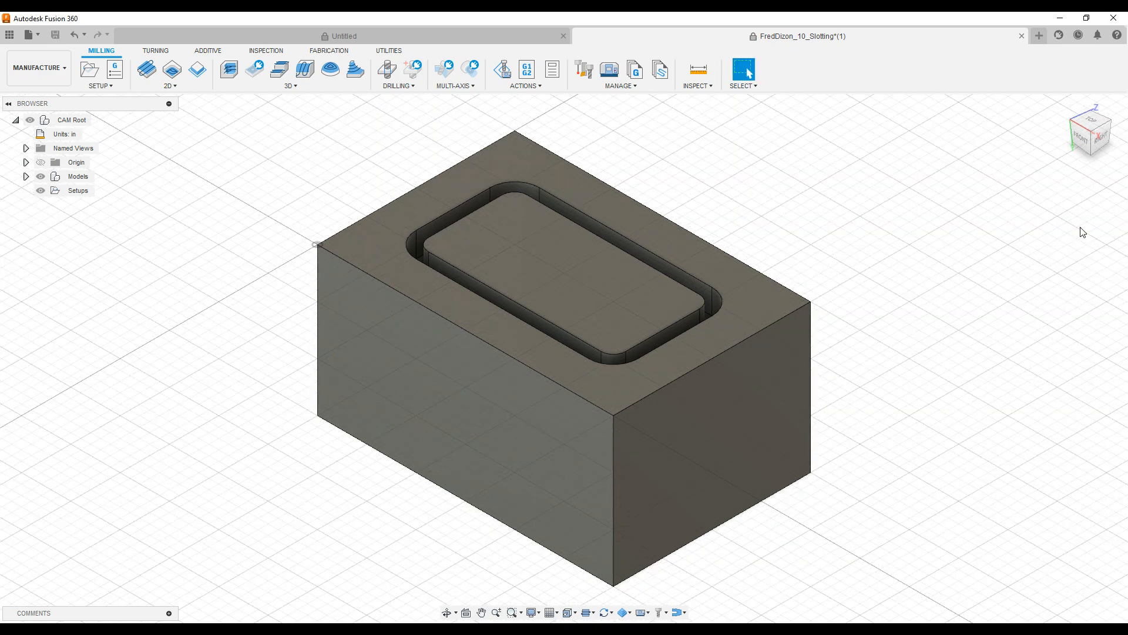
{"action": "left_click", "coordinate": [168, 88]}
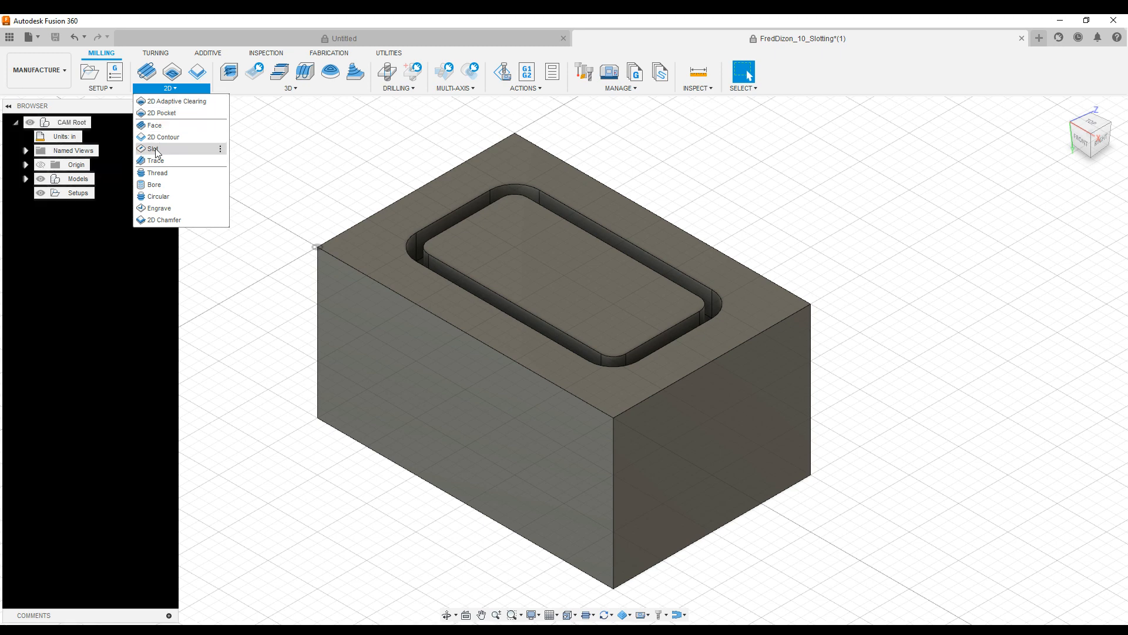
{"action": "left_click", "coordinate": [155, 148]}
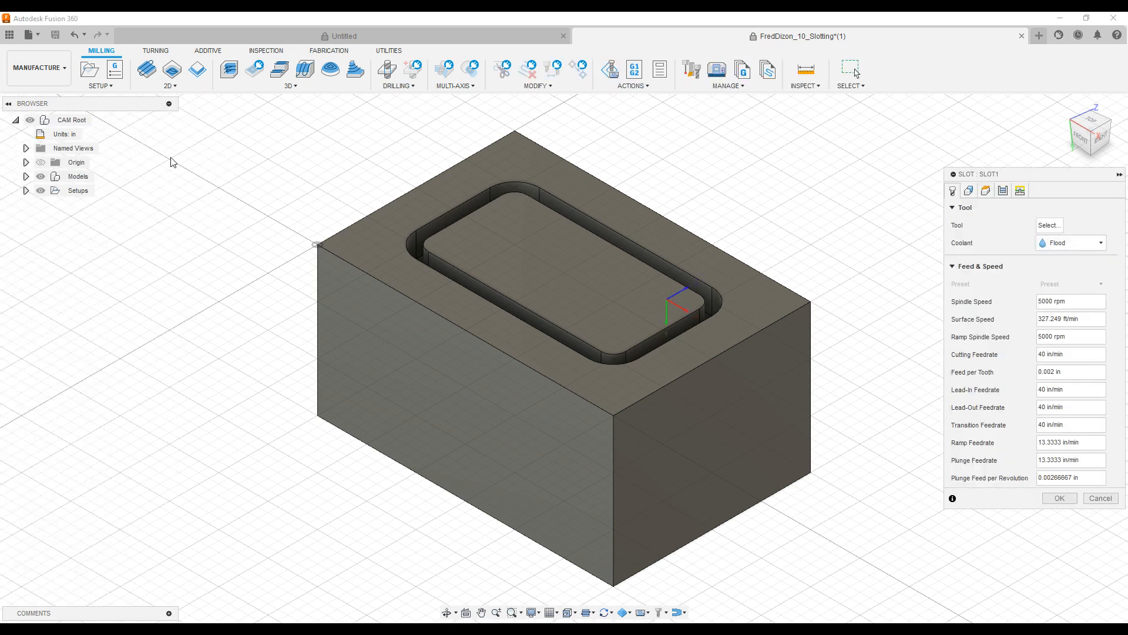
{"action": "left_click", "coordinate": [1105, 499]}
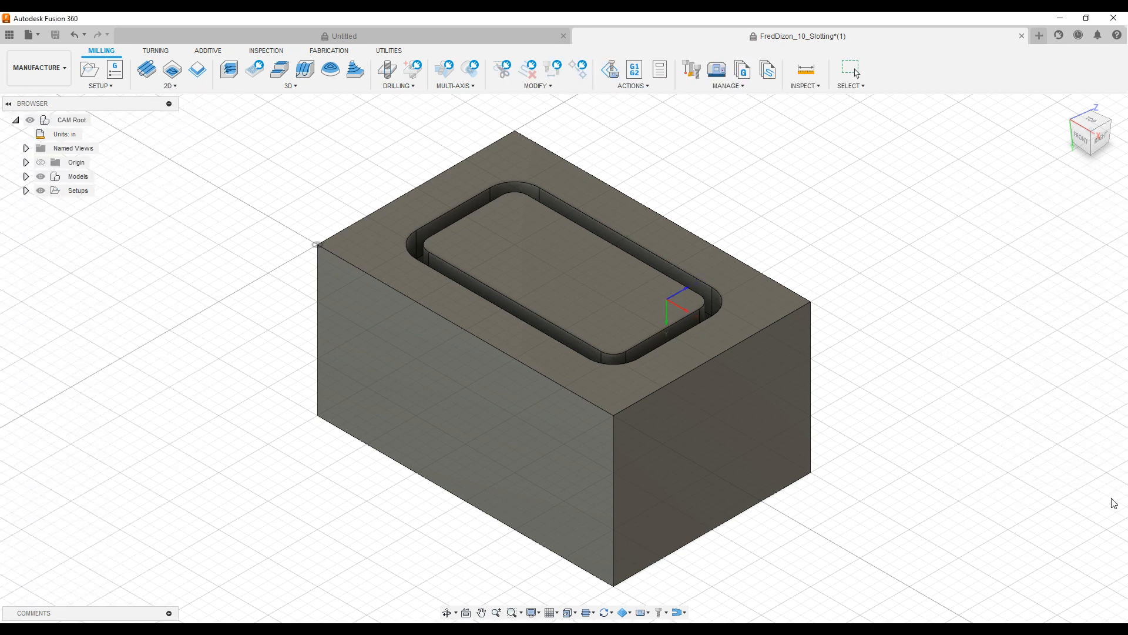
- Create a milling setup with its Z axis along the block's vertical corner edge, flipped to point up, and the origin at the model origin
{"action": "left_click", "coordinate": [91, 71]}
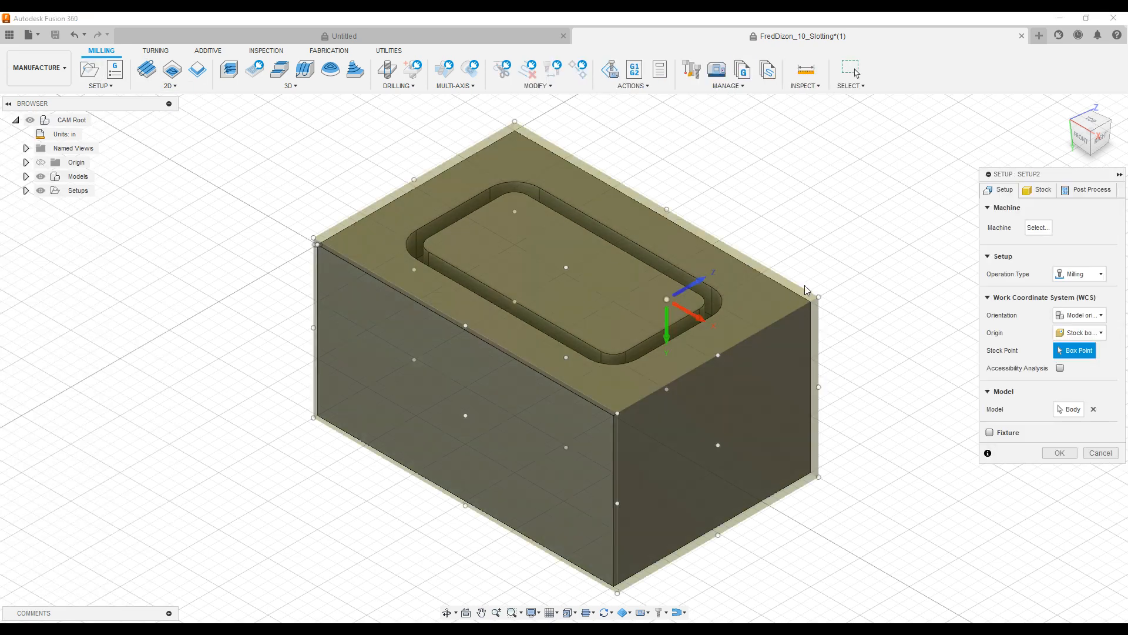
{"action": "left_click", "coordinate": [1080, 315]}
{"action": "left_click", "coordinate": [1051, 342]}
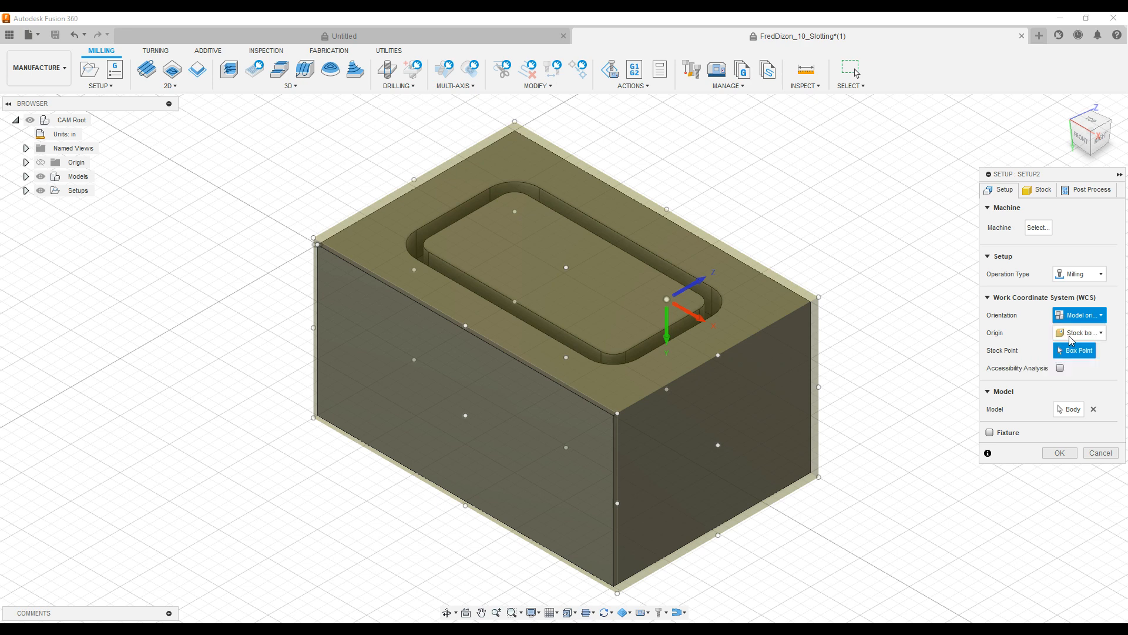
{"action": "left_click", "coordinate": [317, 325]}
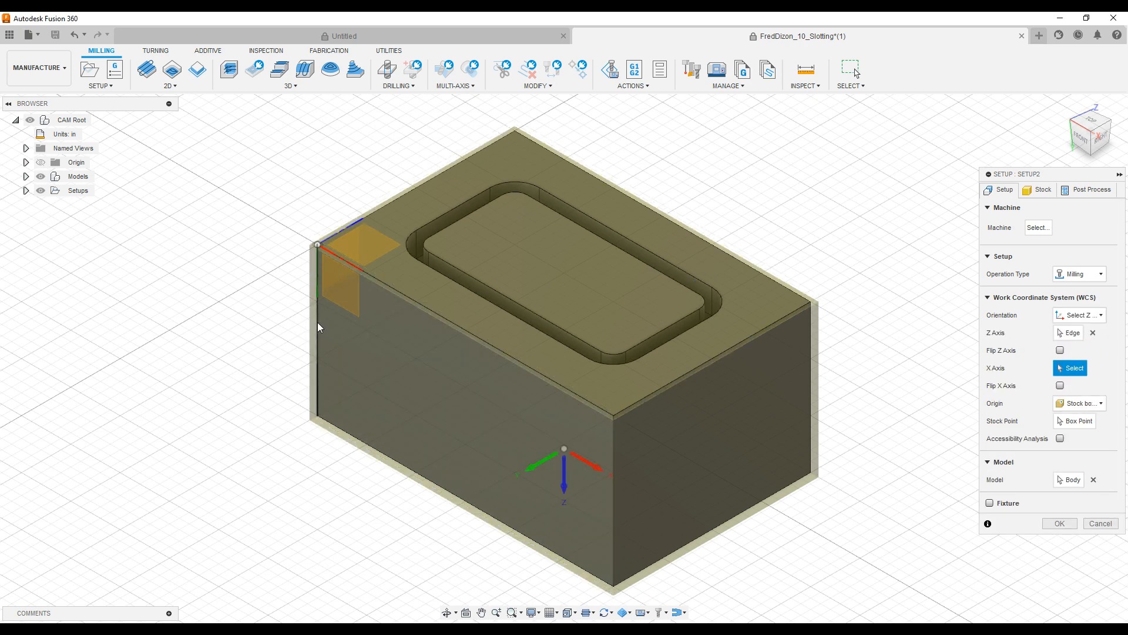
{"action": "left_click", "coordinate": [1060, 350]}
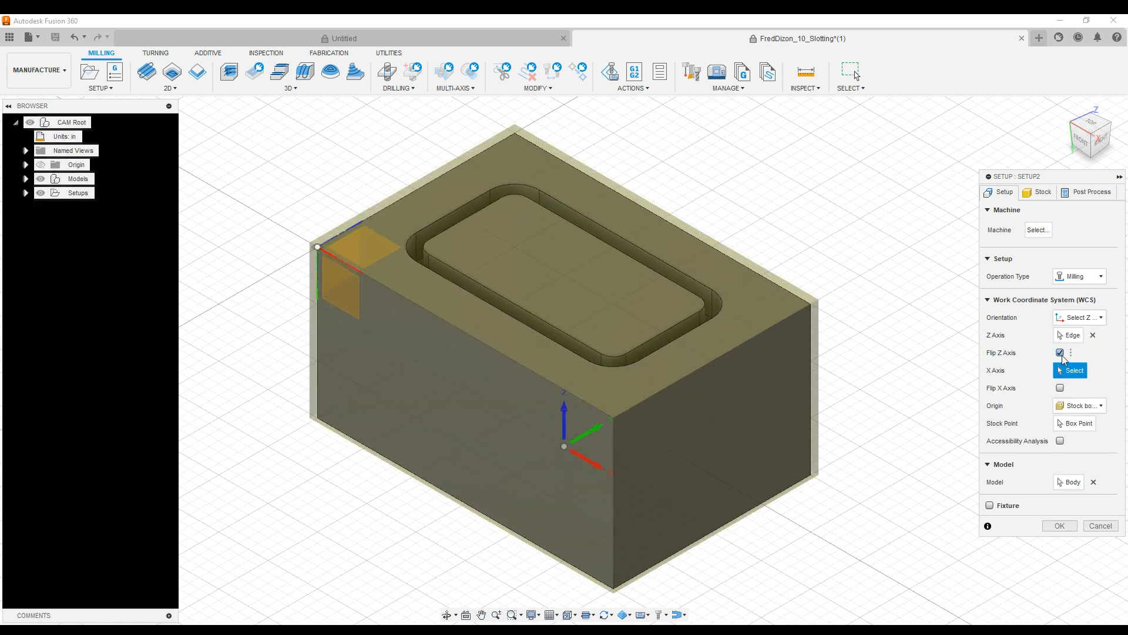
{"action": "left_click", "coordinate": [1075, 405]}
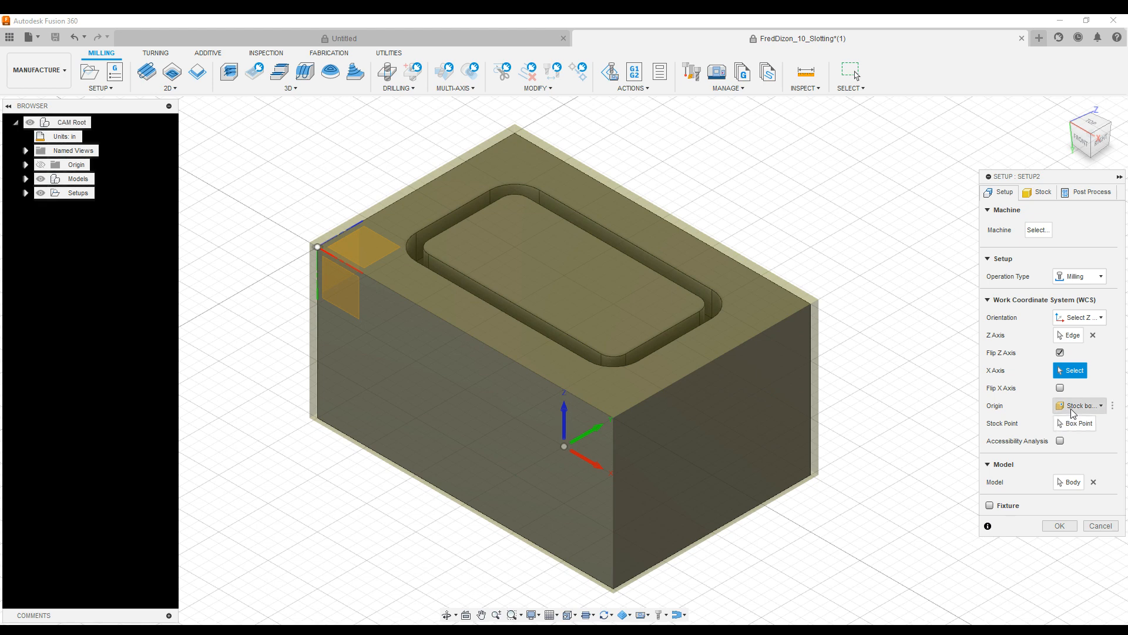
{"action": "left_click", "coordinate": [1080, 418]}
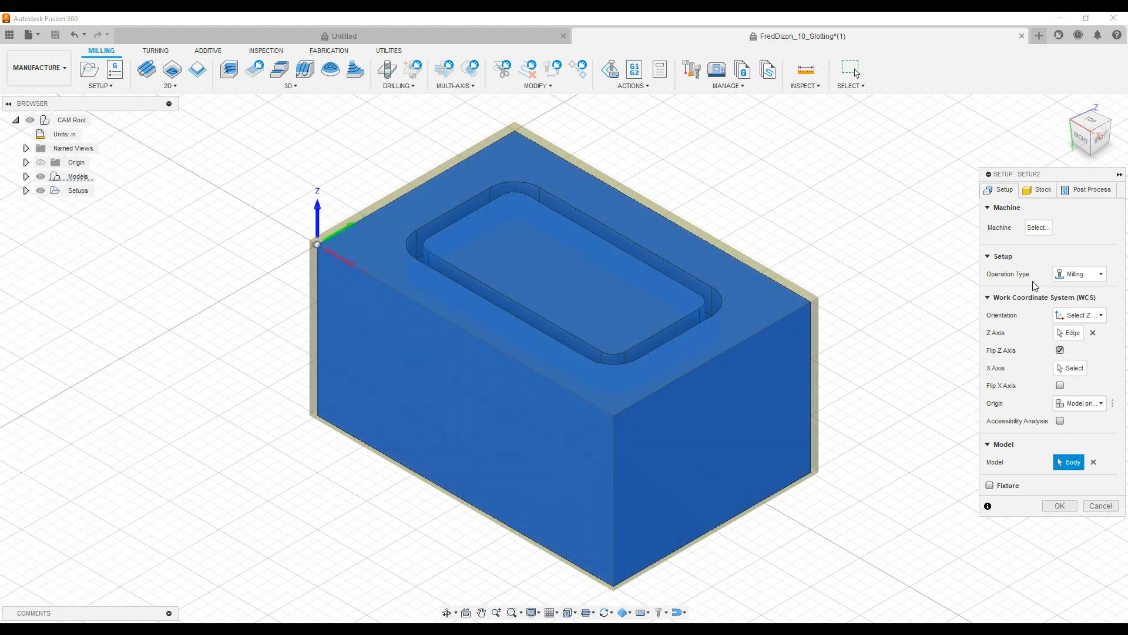
- Set the setup's stock offset mode to no additional stock and finish the setup
{"action": "left_click", "coordinate": [1038, 190]}
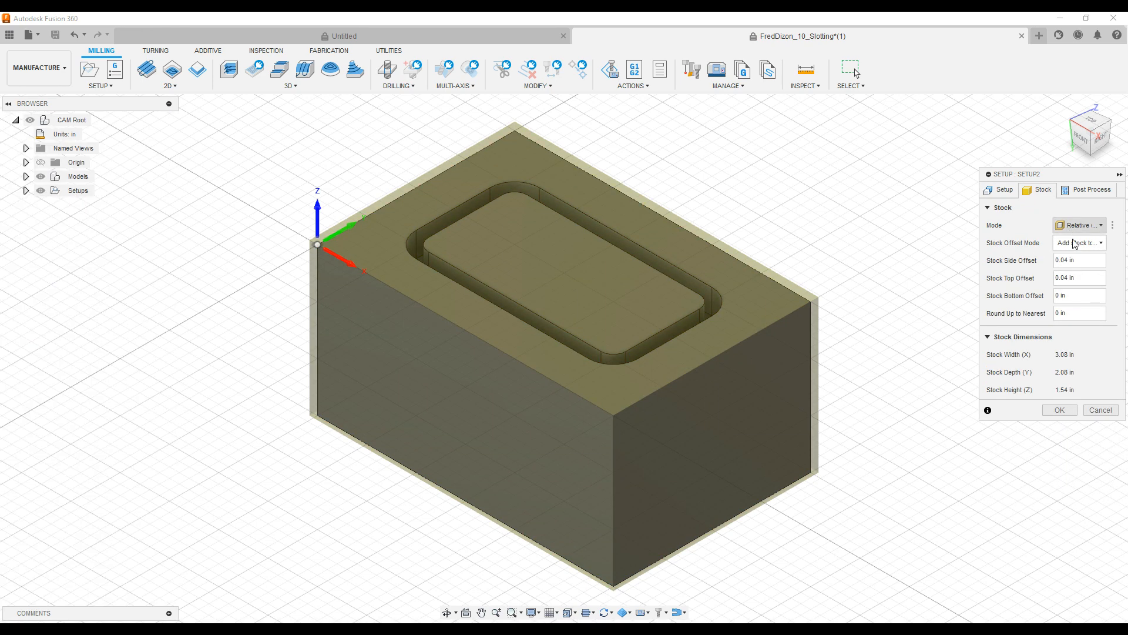
{"action": "left_click", "coordinate": [1078, 243]}
{"action": "left_click", "coordinate": [1072, 258]}
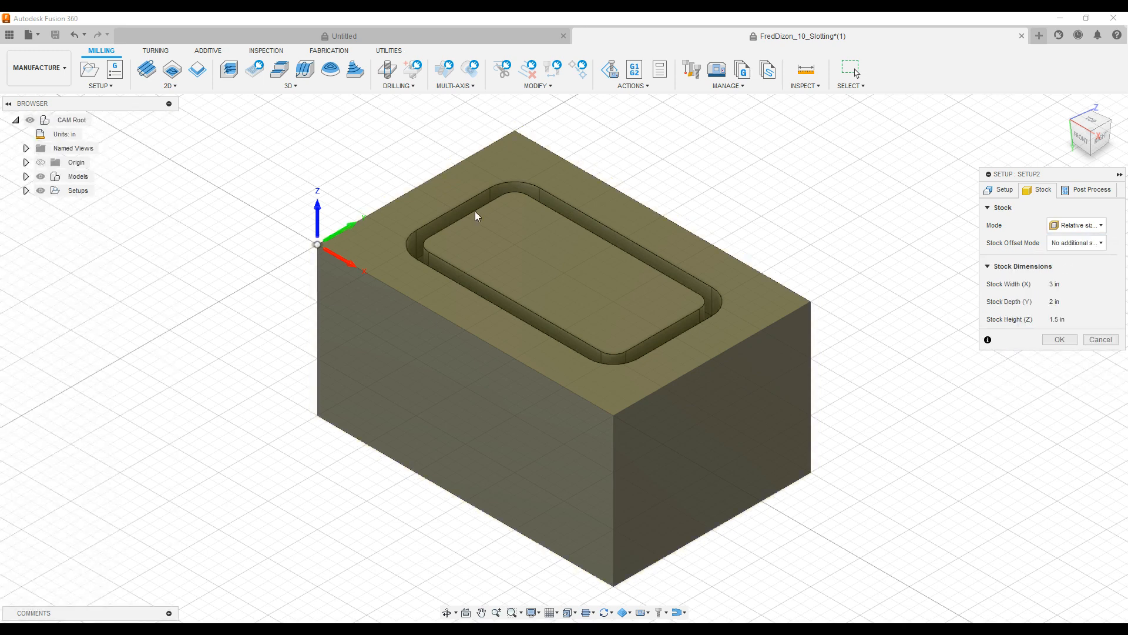
{"action": "scroll", "coordinate": [399, 275], "scroll_direction": "down", "scroll_amount": 3}
{"action": "scroll", "coordinate": [421, 281], "scroll_direction": "up", "scroll_amount": 3}
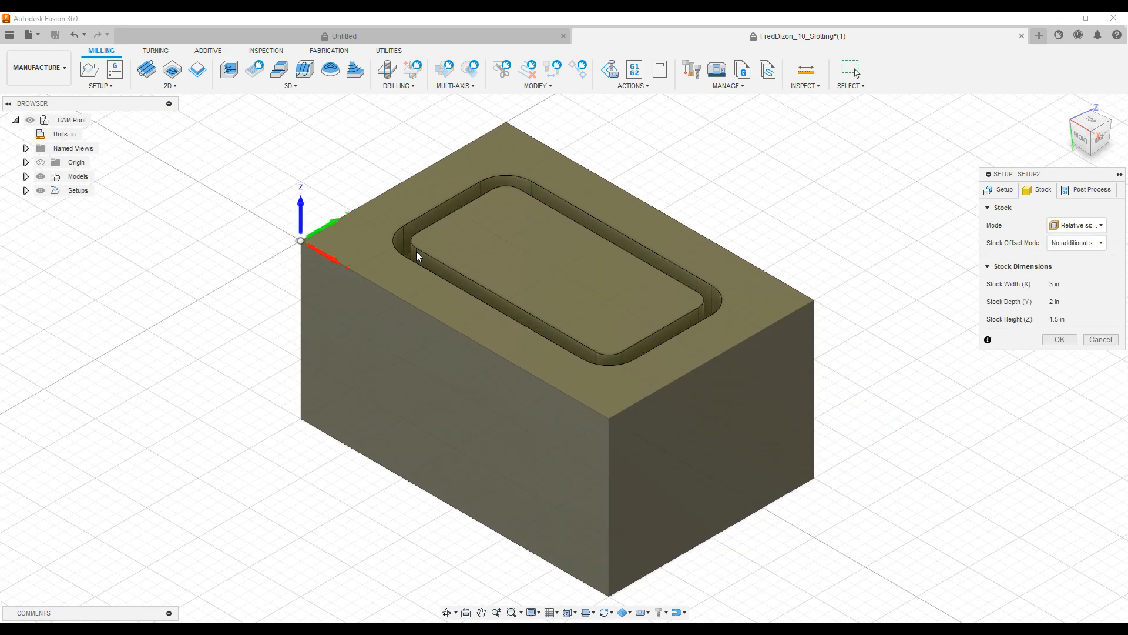
{"action": "scroll", "coordinate": [440, 278], "scroll_direction": "up", "scroll_amount": 2}
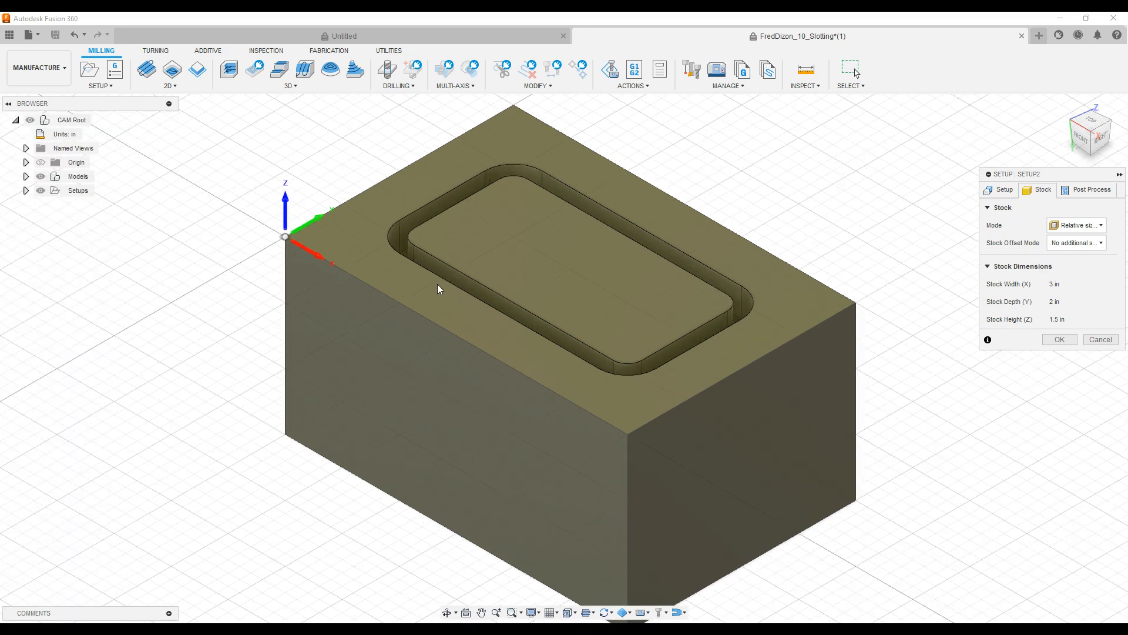
{"action": "middle_click_drag", "start_coordinate": [437, 291], "coordinate": [414, 305], "text": "shift"}
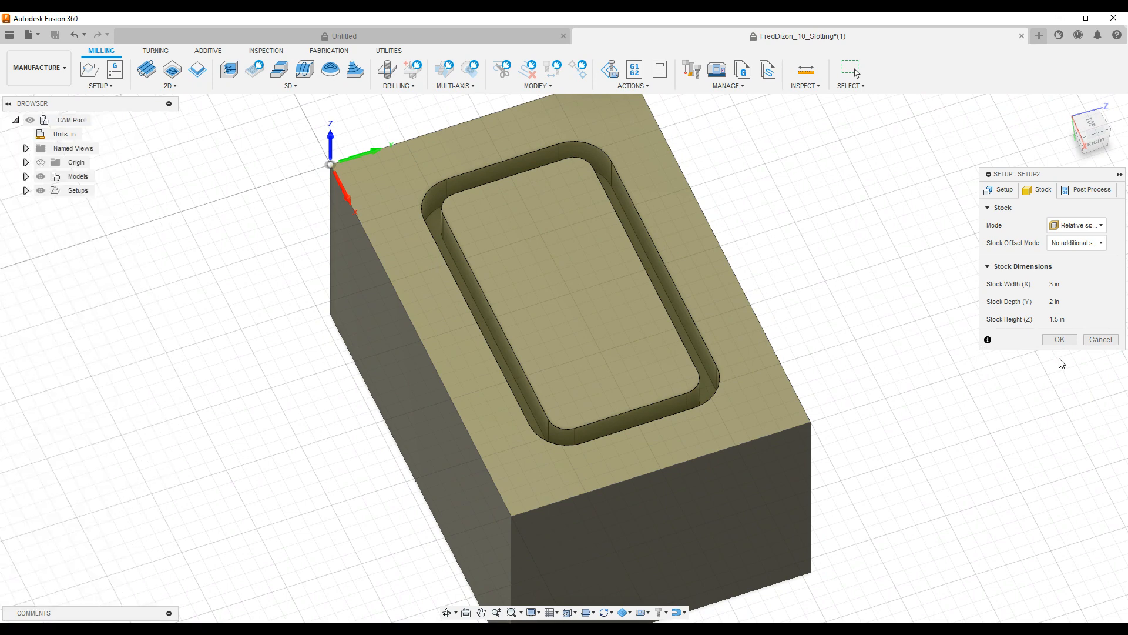
{"action": "left_click", "coordinate": [1059, 339]}
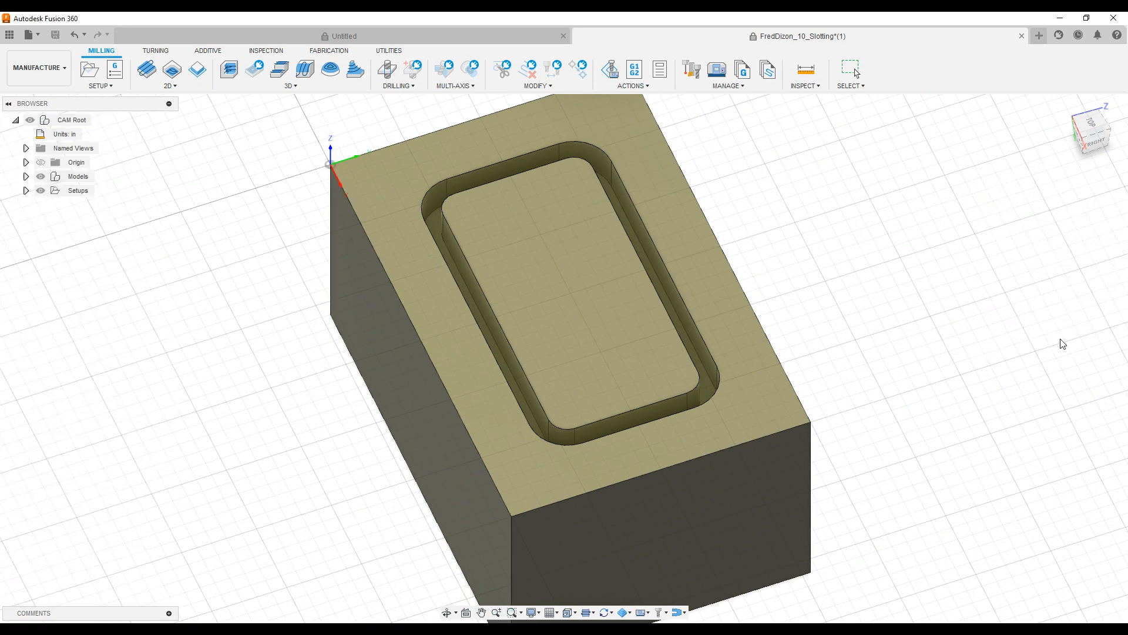
- Start a 2D Slot operation in the setup
{"action": "left_click", "coordinate": [168, 86]}
{"action": "left_click", "coordinate": [165, 148]}
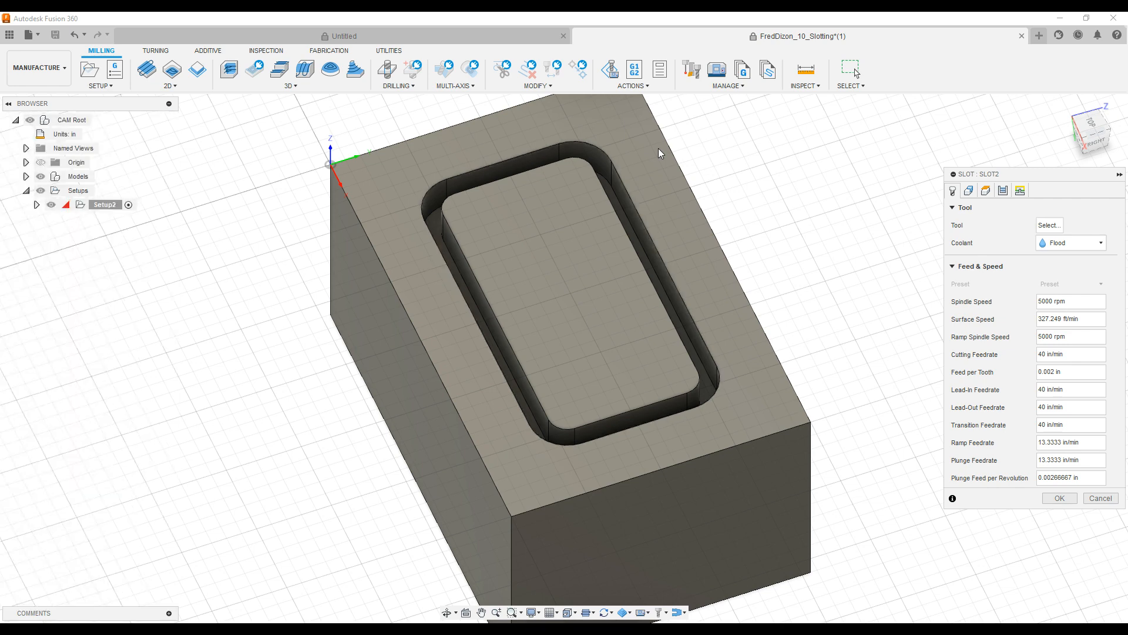
- Measure the groove's width between its inner and outer long top edges
{"action": "left_click", "coordinate": [807, 72]}
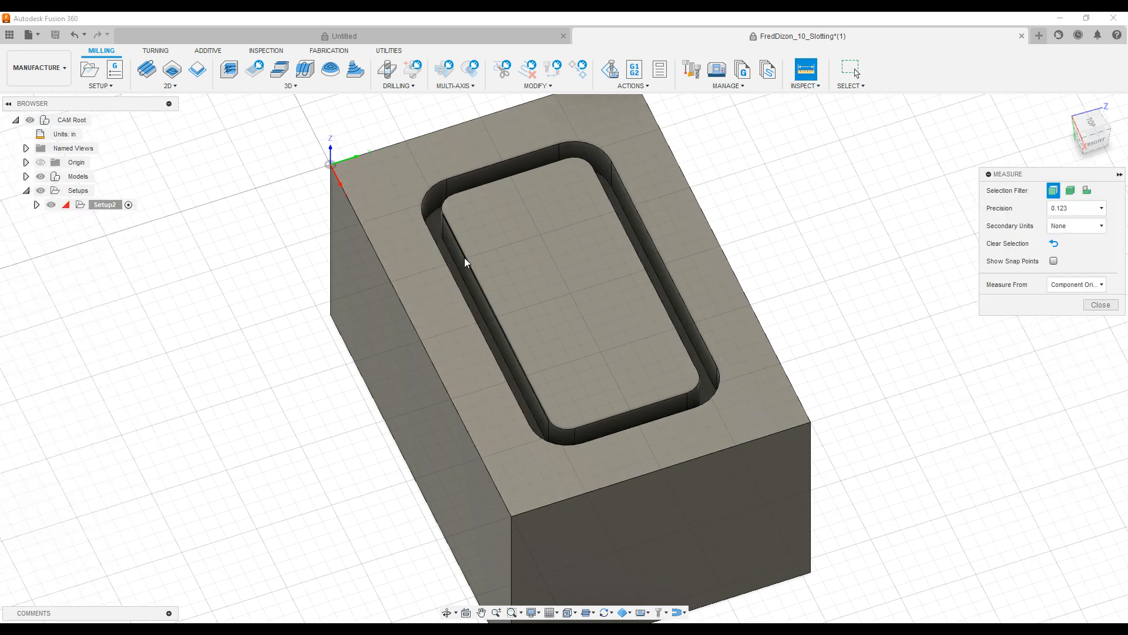
{"action": "left_click", "coordinate": [465, 258]}
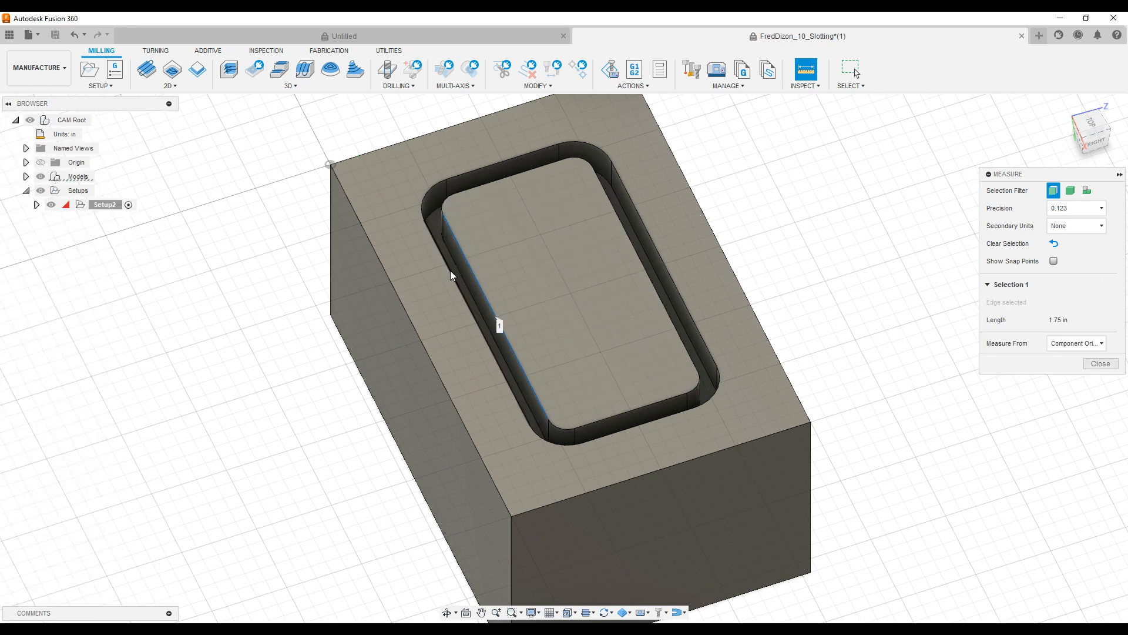
{"action": "left_click", "coordinate": [450, 270]}
{"action": "scroll", "coordinate": [438, 211], "scroll_direction": "down", "scroll_amount": 2}
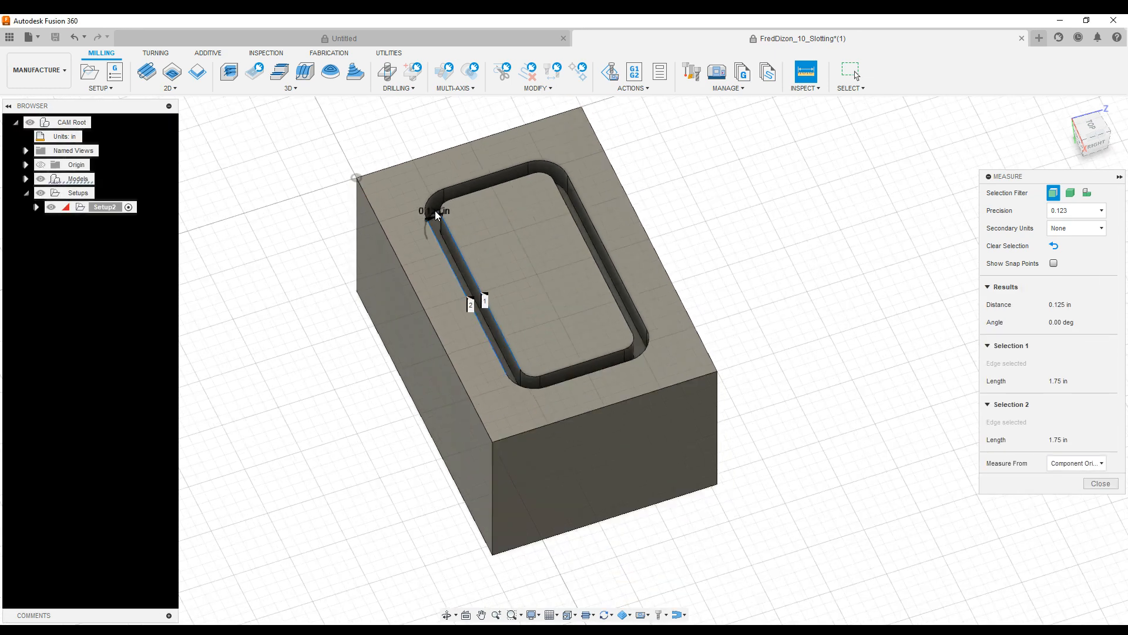
{"action": "scroll", "coordinate": [434, 210], "scroll_direction": "up", "scroll_amount": 3}
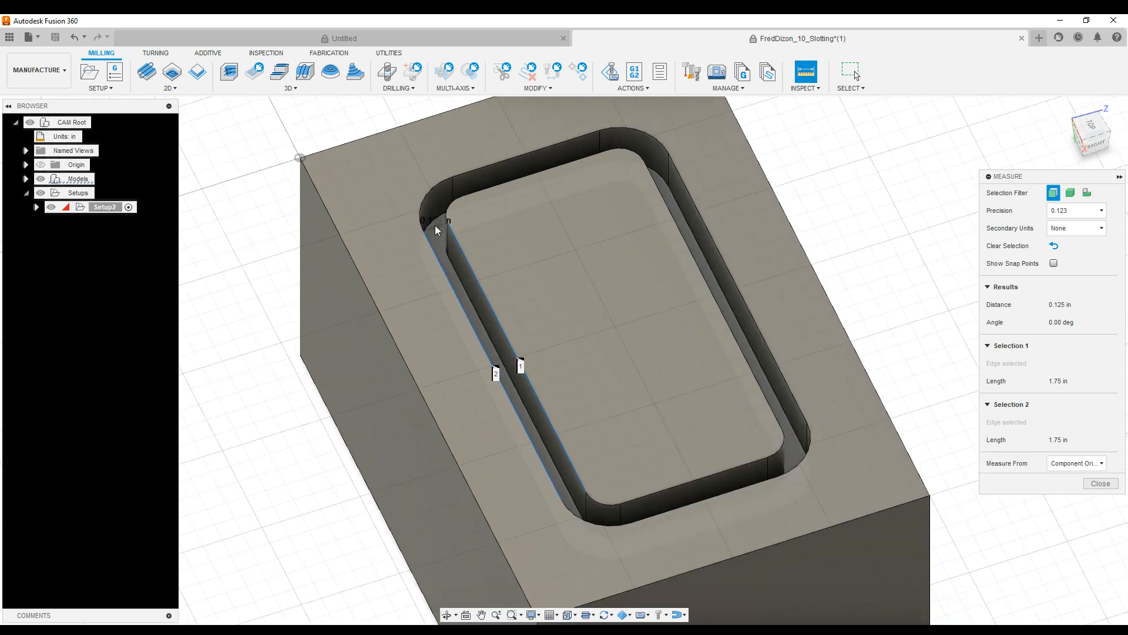
{"action": "scroll", "coordinate": [435, 225], "scroll_direction": "down", "scroll_amount": 5}
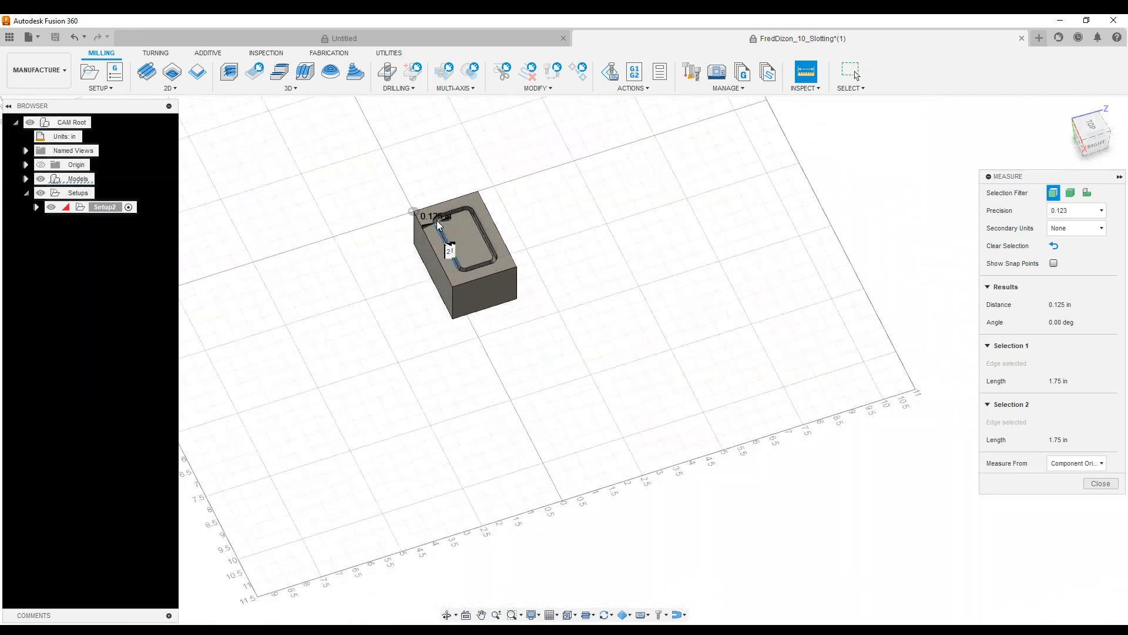
{"action": "scroll", "coordinate": [436, 220], "scroll_direction": "down", "scroll_amount": 4}
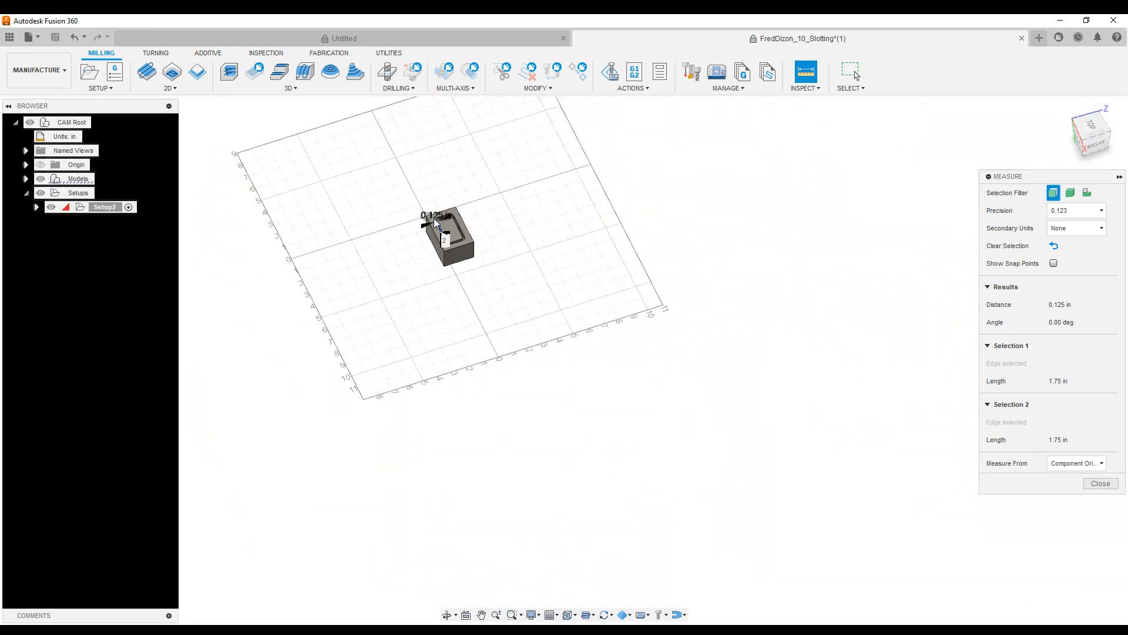
{"action": "scroll", "coordinate": [435, 217], "scroll_direction": "up", "scroll_amount": 10}
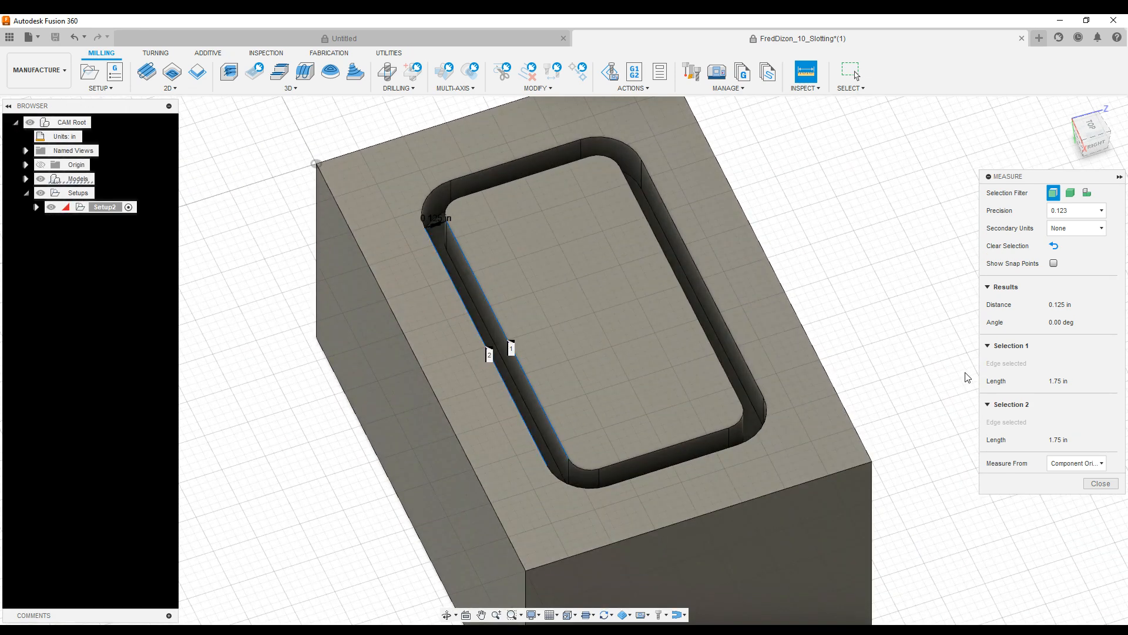
{"action": "left_click", "coordinate": [1097, 482]}
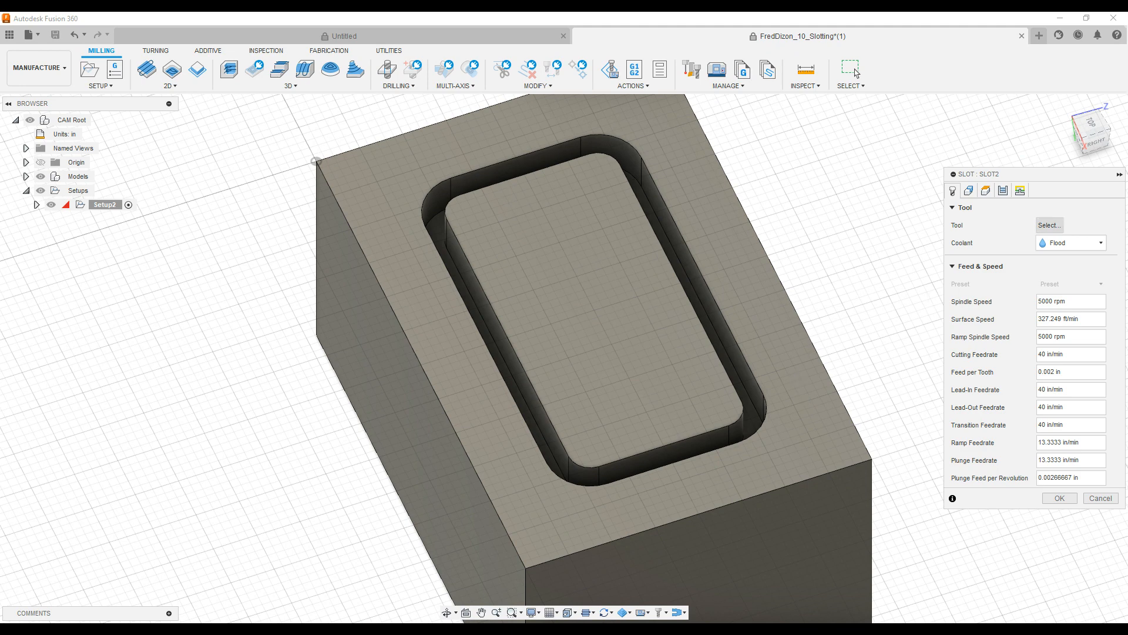
- Choose the 1/8" Flat Endmill with its default preset from the My Tools for CIM library as the slot tool
{"action": "left_click", "coordinate": [1046, 225]}
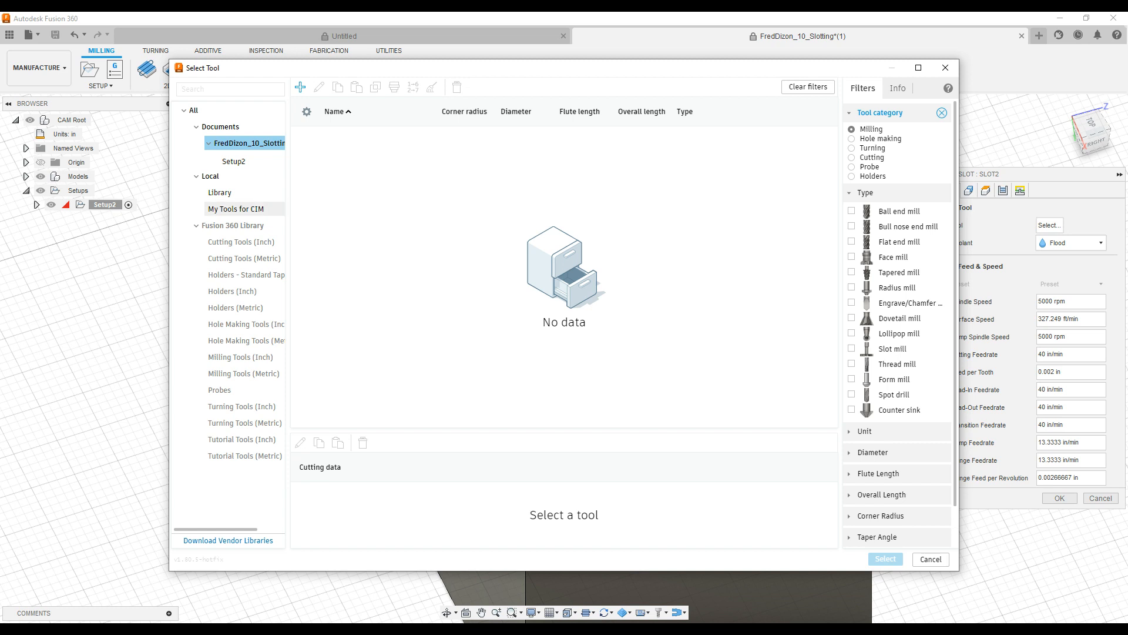
{"action": "left_click", "coordinate": [236, 209]}
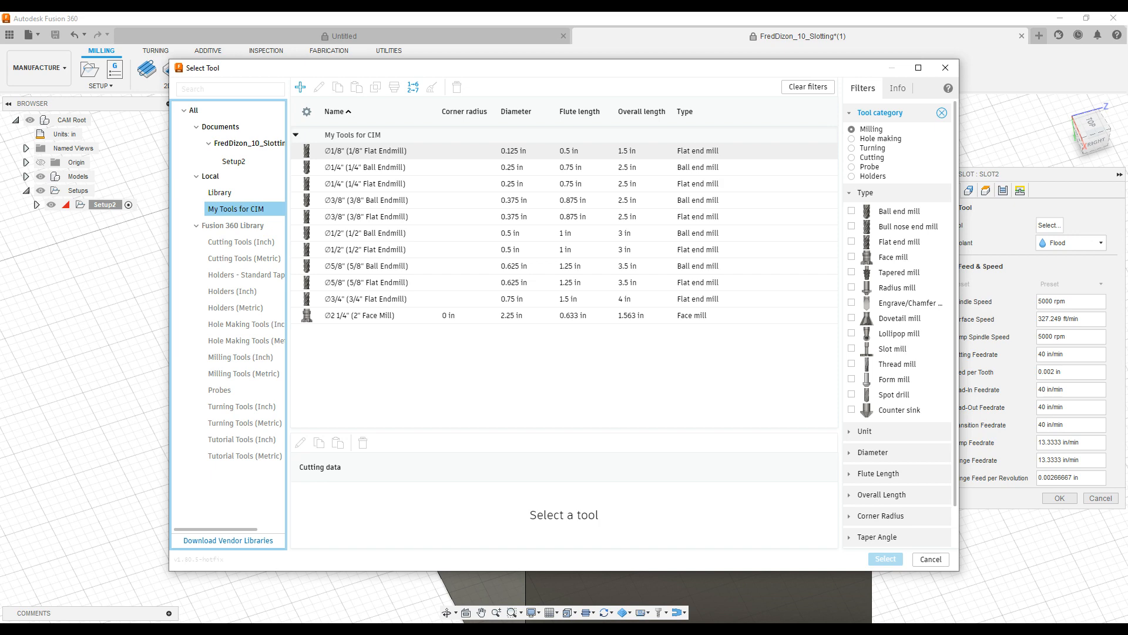
{"action": "left_click", "coordinate": [366, 151]}
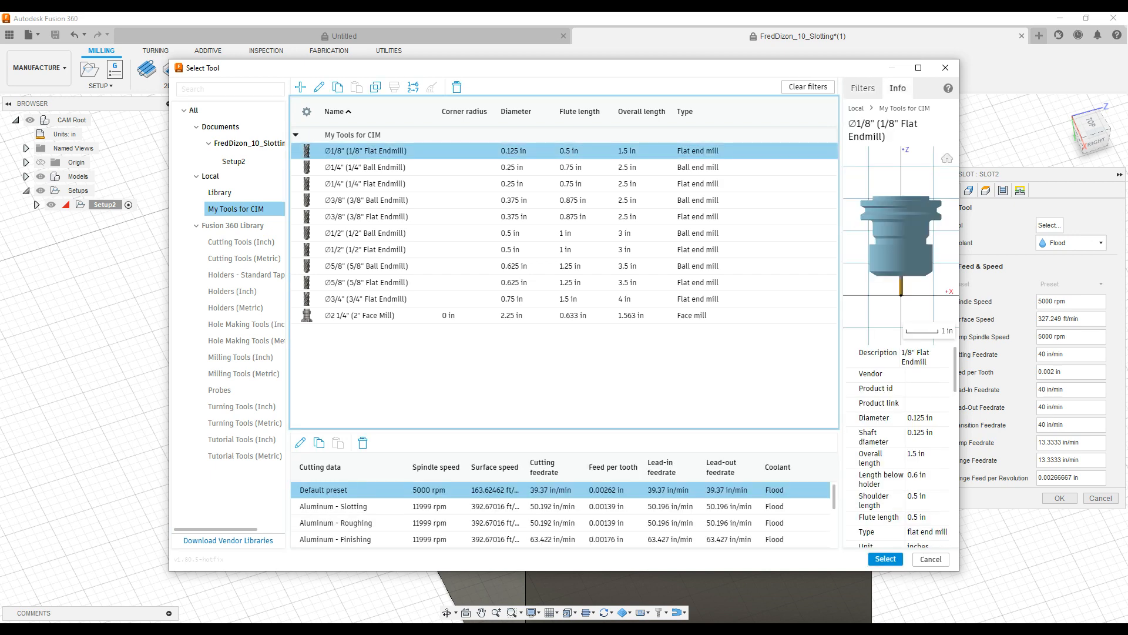
{"action": "left_click", "coordinate": [885, 559]}
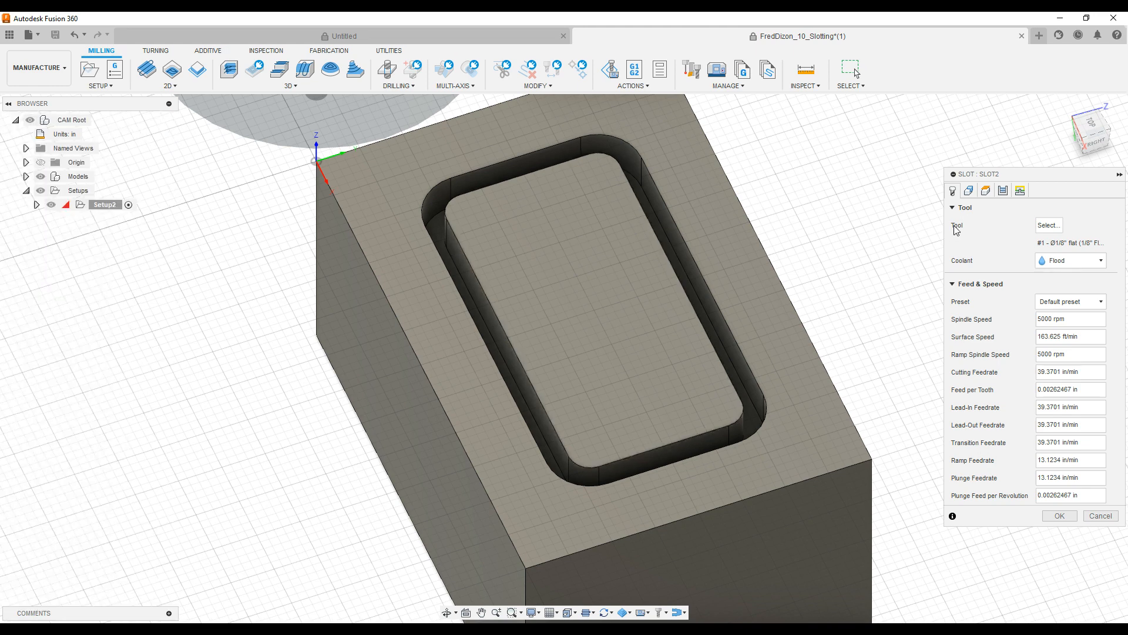
- Set the slot operation's cutting feedrate to 20 in/min
{"action": "left_click_drag", "start_coordinate": [1082, 376], "coordinate": [1007, 368]}
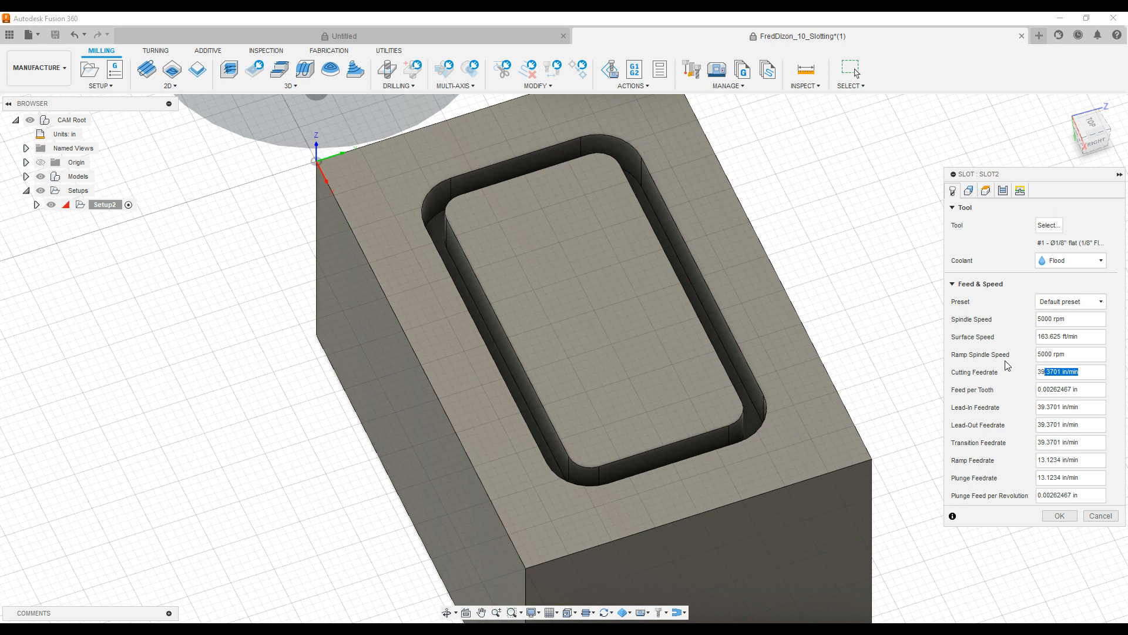
{"action": "key", "text": "BackSpace"}
{"action": "key", "text": "BackSpace"}
{"action": "key", "text": "BackSpace"}
{"action": "type", "text": "20"}
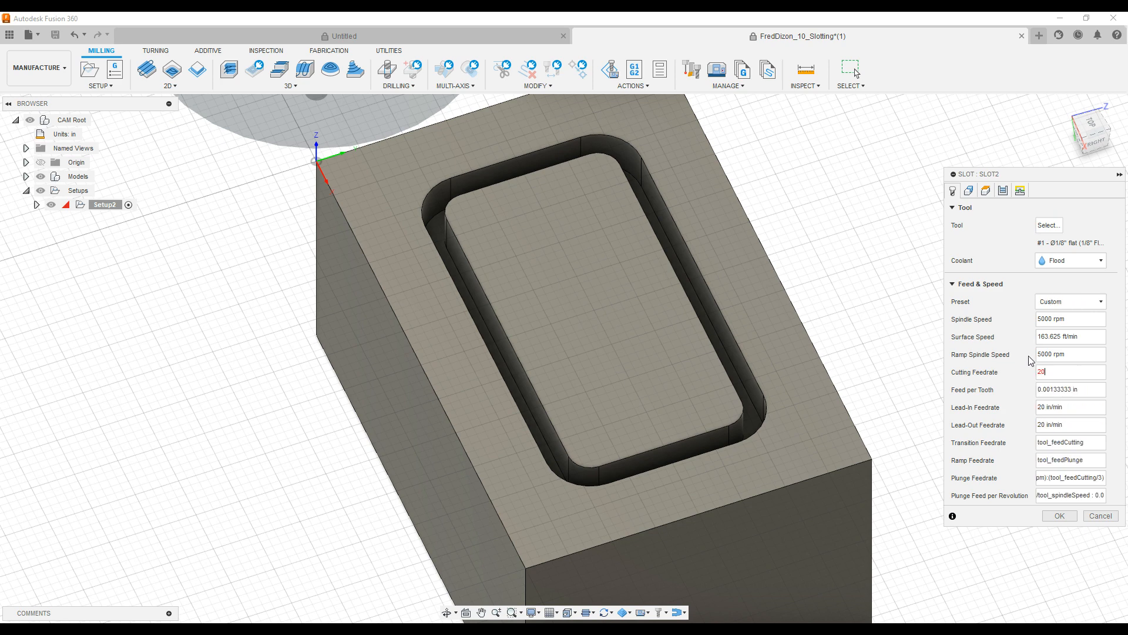
- Select the inner and outer closed edge chains at the groove's floor as the slot's pocket geometry
{"action": "left_click", "coordinate": [969, 194]}
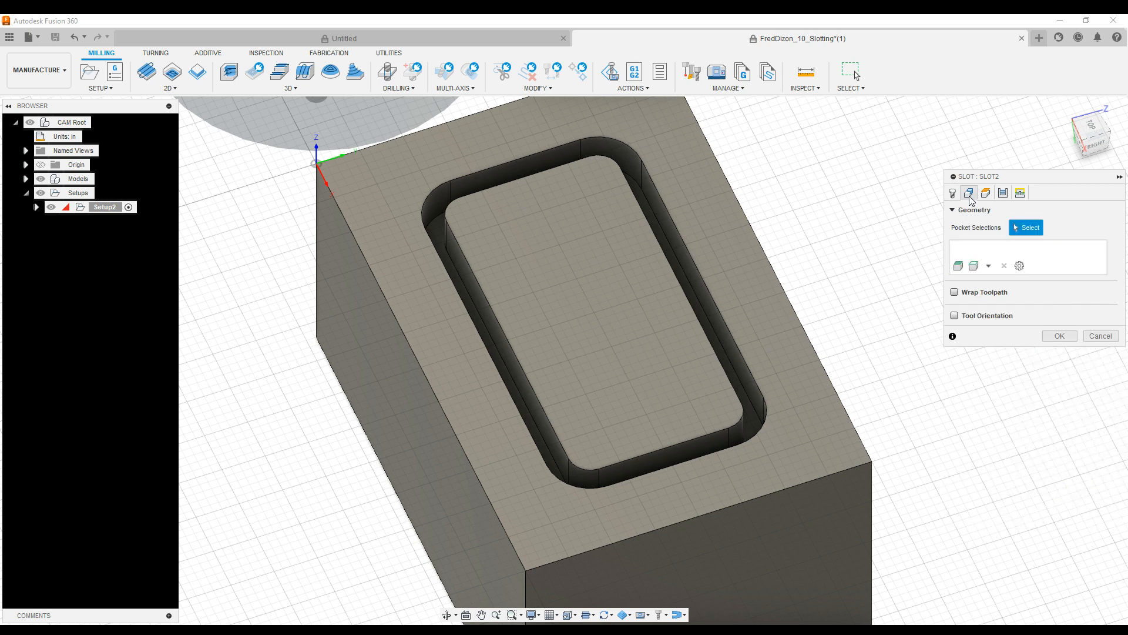
{"action": "left_click", "coordinate": [464, 286]}
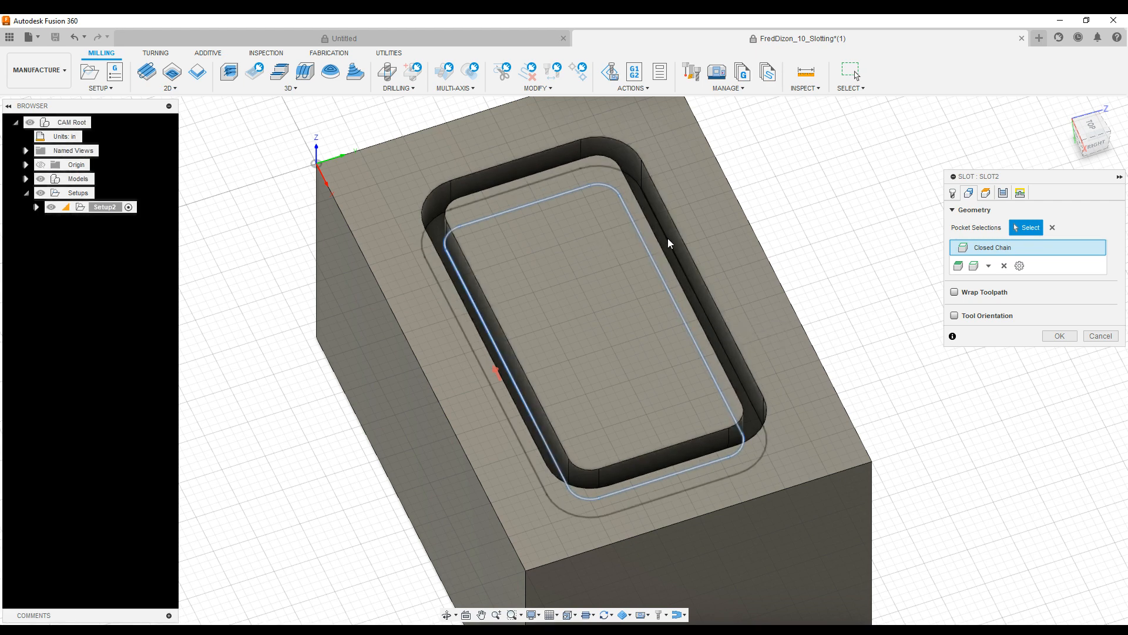
{"action": "left_click", "coordinate": [668, 238]}
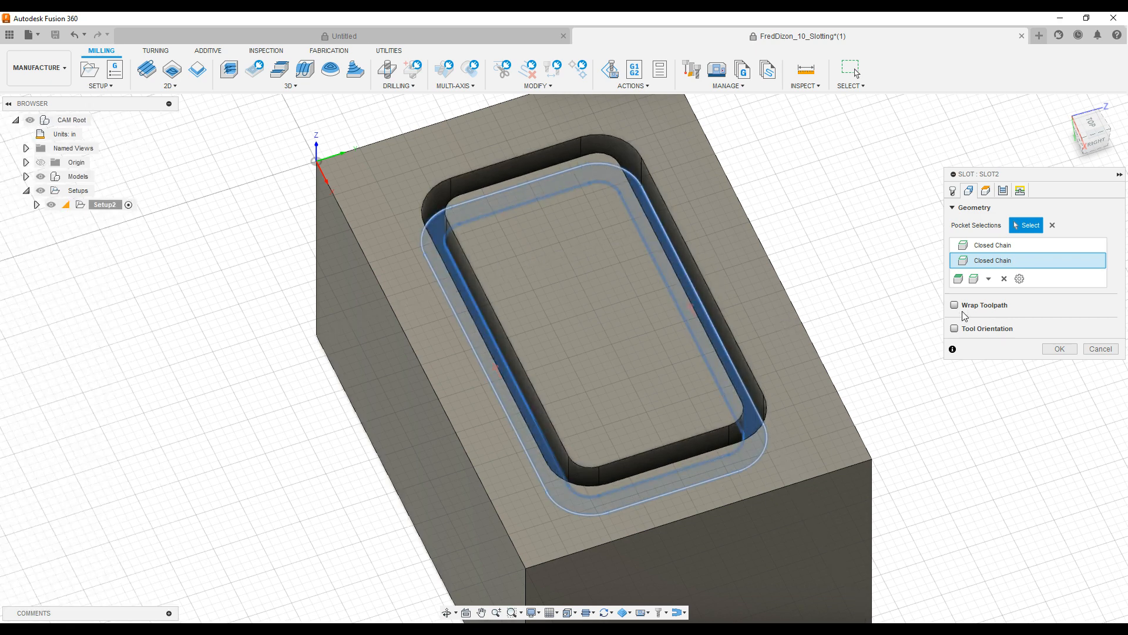
- Review the slot's height settings, keeping the bottom height referenced from the selected contours with a 0 in offset
{"action": "left_click", "coordinate": [985, 191]}
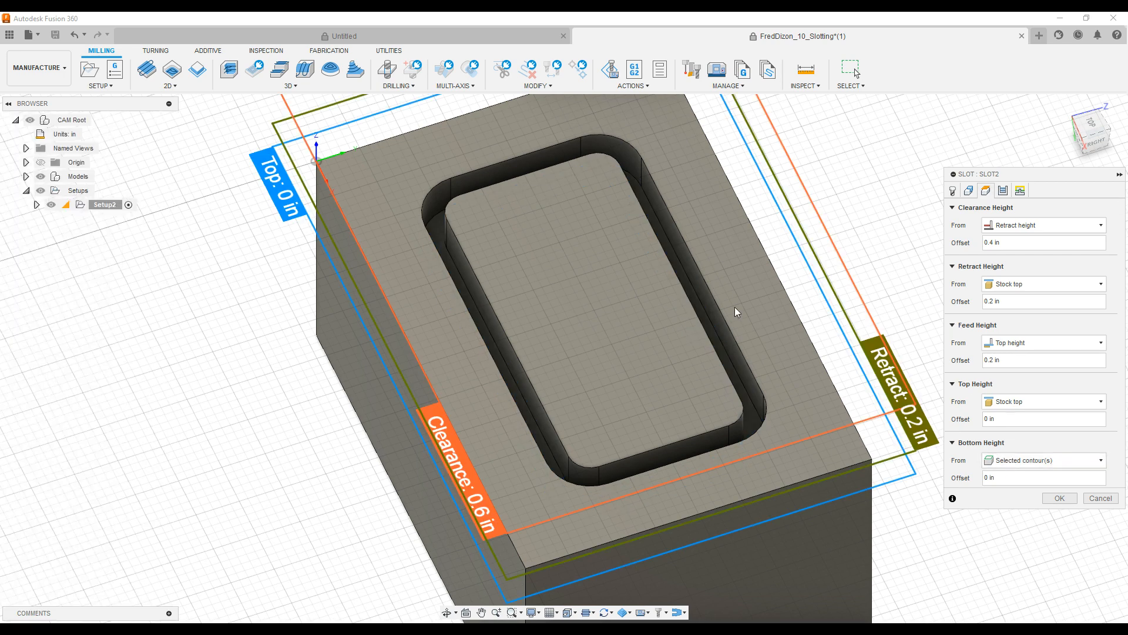
{"action": "left_click", "coordinate": [1029, 467]}
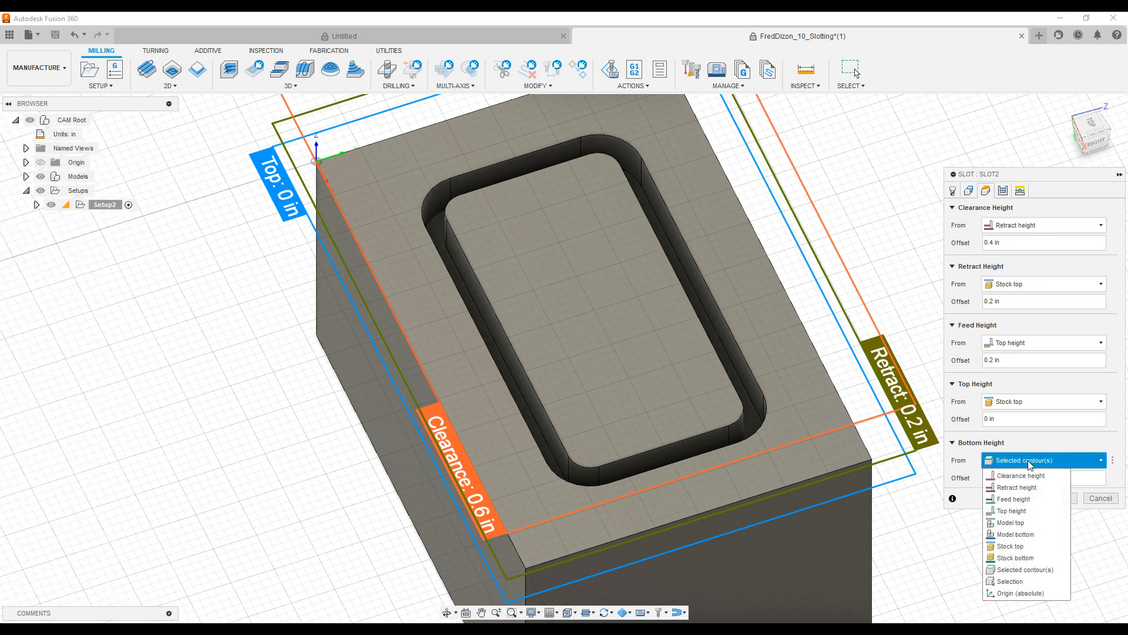
{"action": "left_click", "coordinate": [1030, 465]}
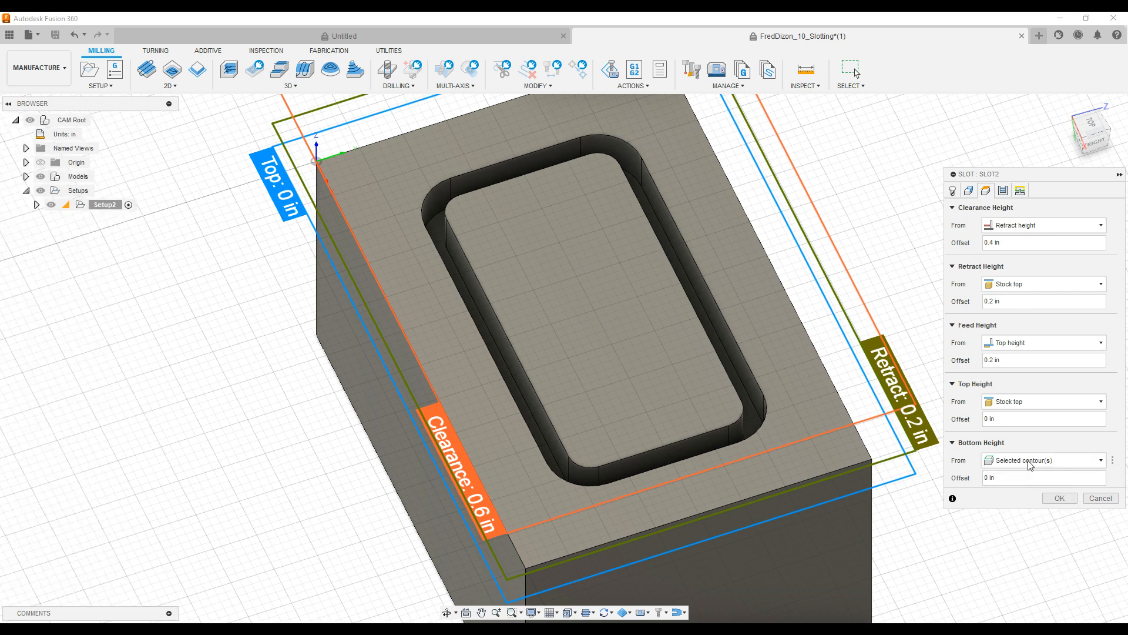
- Enable multiple depths with a maximum roughing stepdown of 0.0625 in and generate the slot toolpath
{"action": "left_click", "coordinate": [1003, 192]}
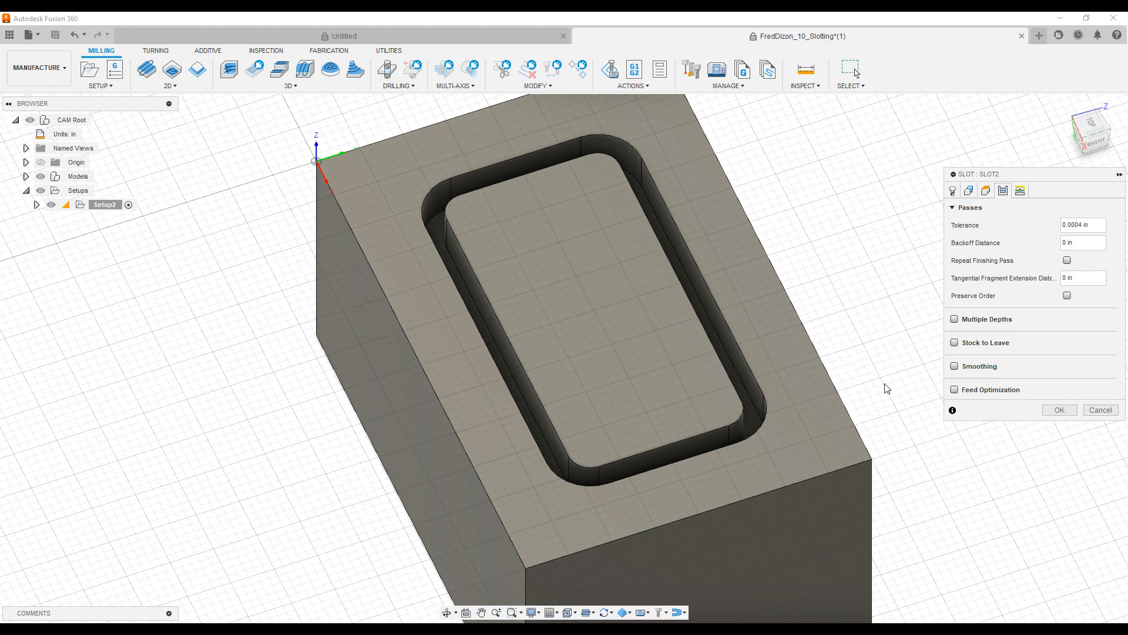
{"action": "left_click", "coordinate": [955, 319]}
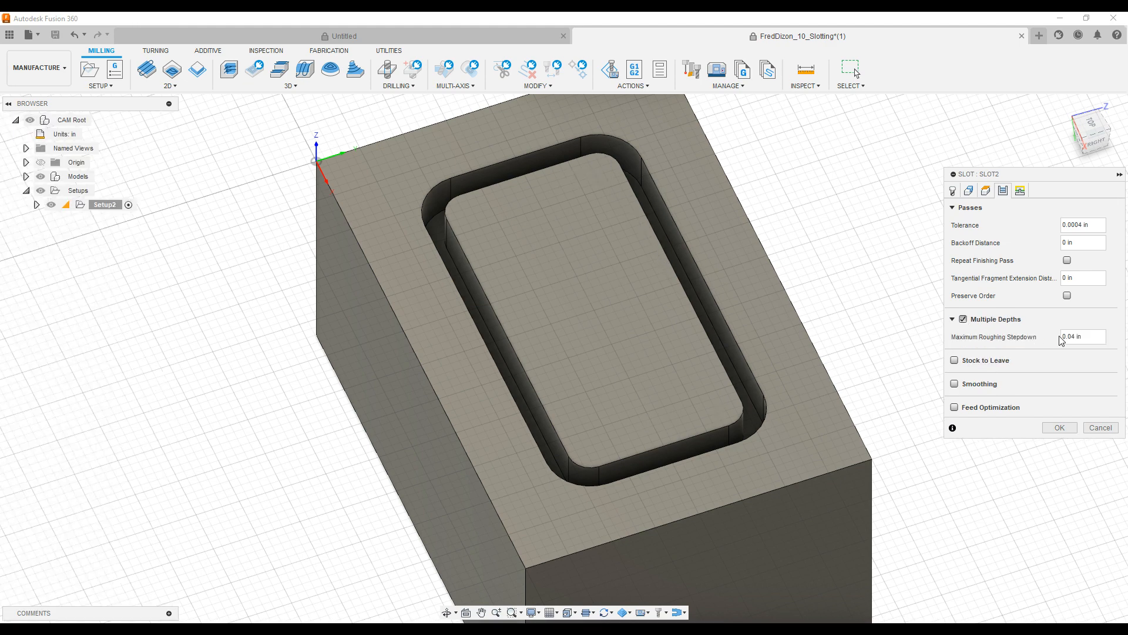
{"action": "left_click_drag", "start_coordinate": [1083, 338], "coordinate": [1040, 340]}
{"action": "type", "text": ".0625"}
{"action": "left_click", "coordinate": [1061, 431]}
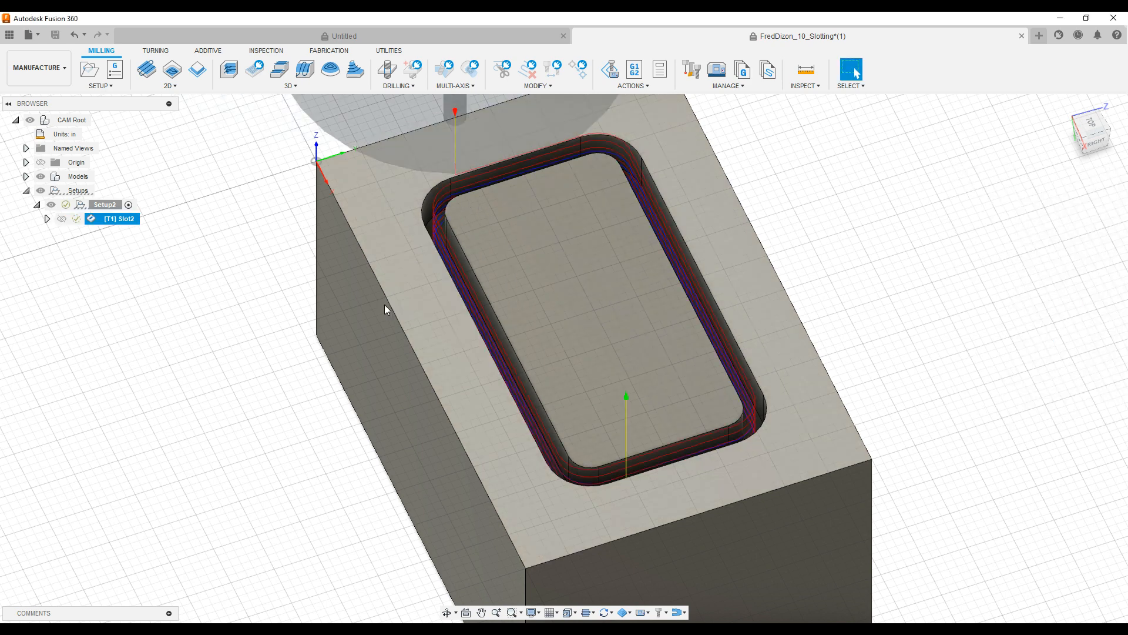
- Simulate the slot toolpath and play the cut through to its end, slightly raising the playback speed
{"action": "scroll", "coordinate": [400, 361], "scroll_direction": "down", "scroll_amount": 3}
{"action": "middle_click_drag", "start_coordinate": [401, 362], "coordinate": [409, 336], "text": "shift"}
{"action": "left_click", "coordinate": [633, 86]}
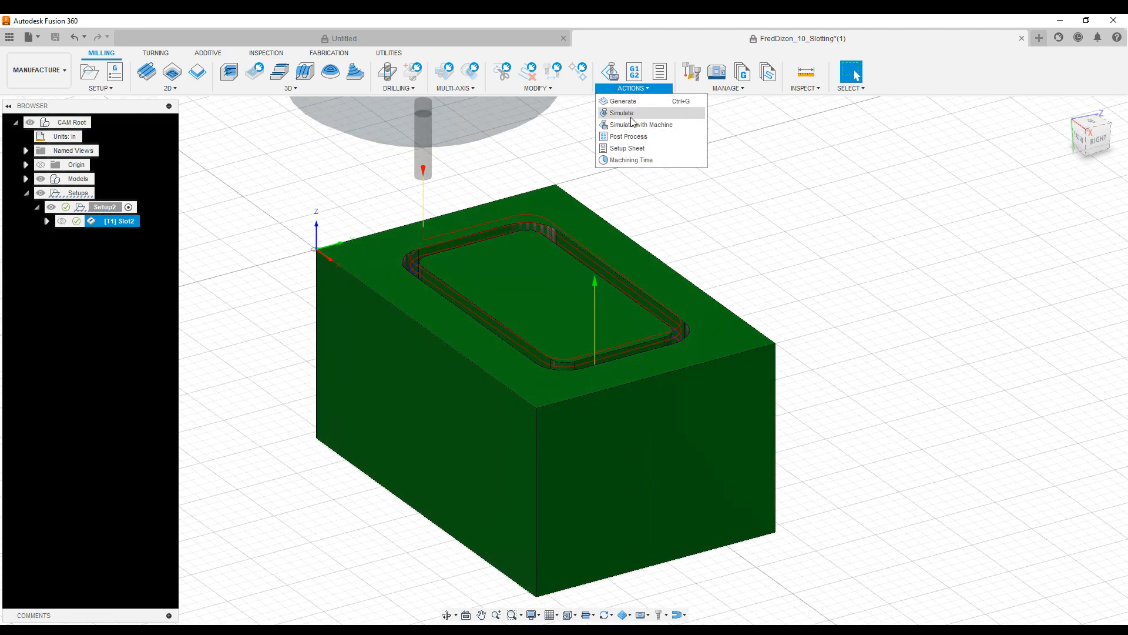
{"action": "left_click", "coordinate": [631, 118]}
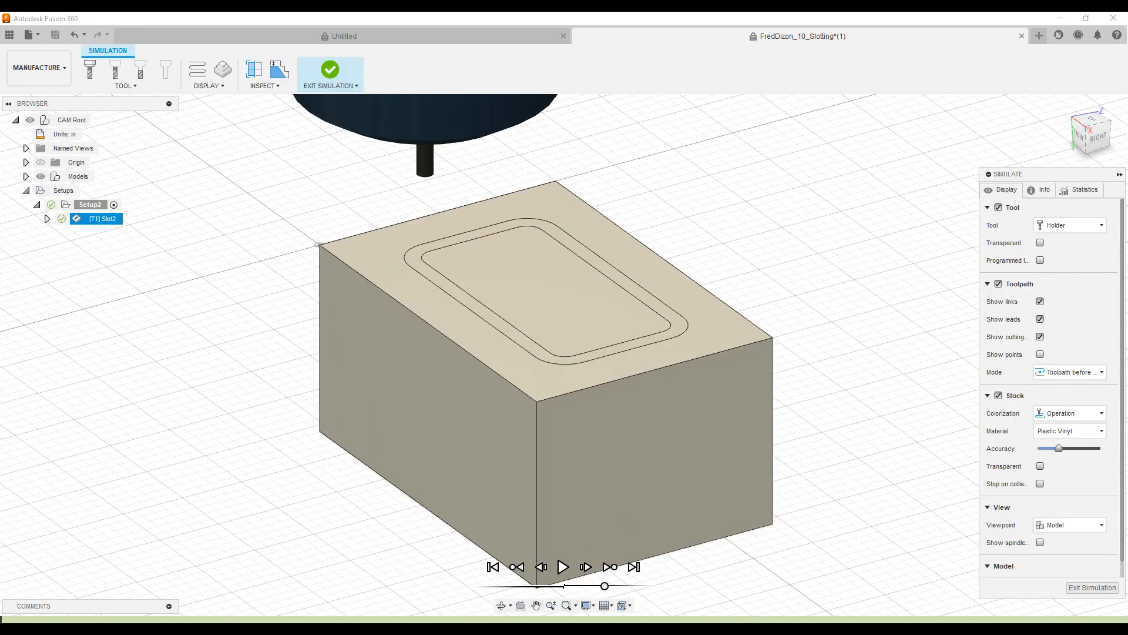
{"action": "left_click", "coordinate": [563, 569]}
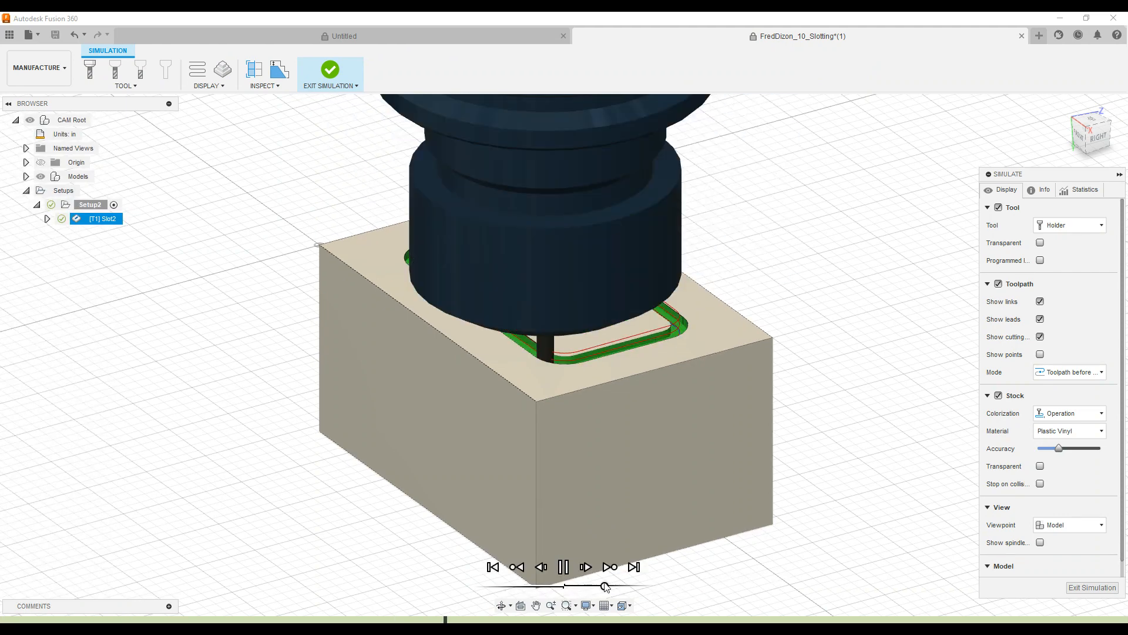
{"action": "left_click_drag", "start_coordinate": [575, 590], "coordinate": [610, 590]}
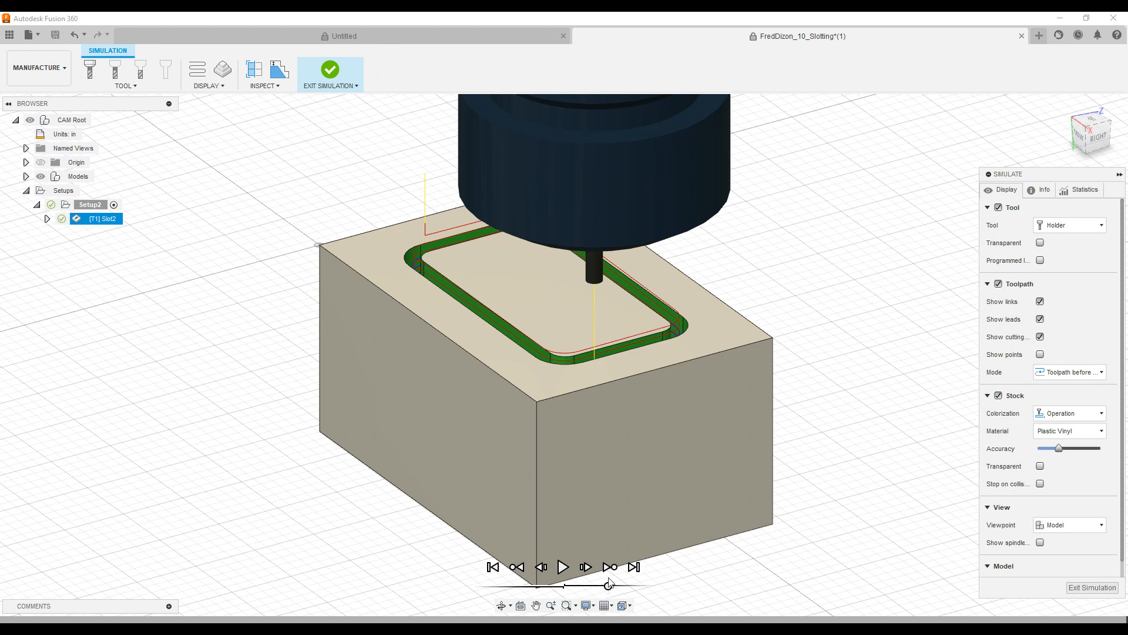
- Examine the simulation's machining statistics and the toolpath's descent from the back view, and exit the simulation from the home view
{"action": "left_click", "coordinate": [1081, 193]}
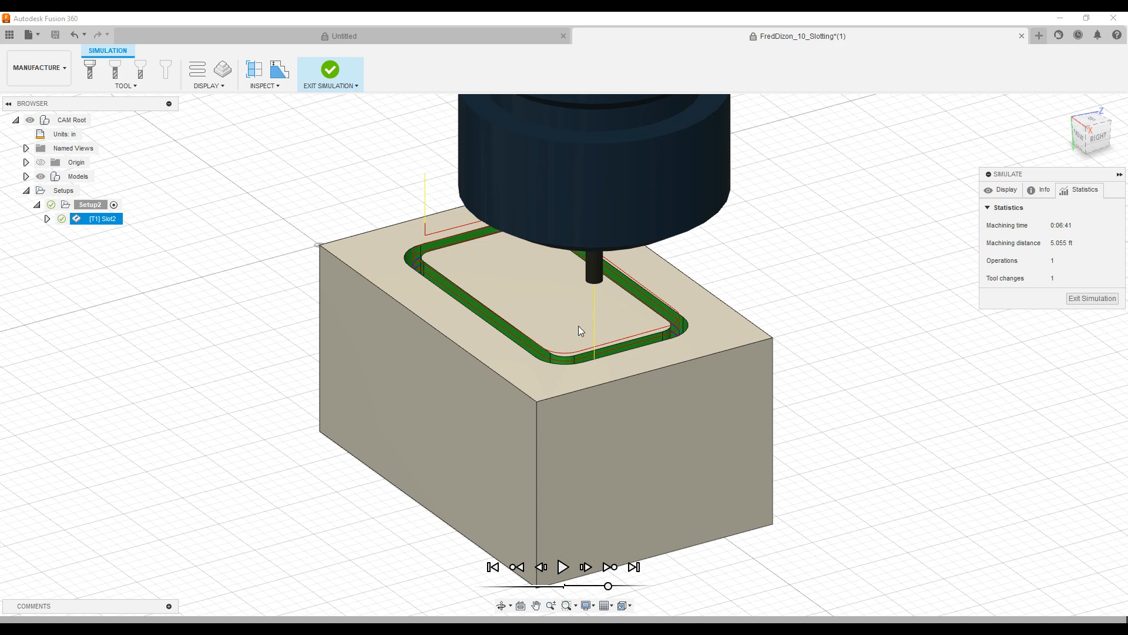
{"action": "middle_click_drag", "start_coordinate": [625, 291], "coordinate": [520, 261], "text": "shift"}
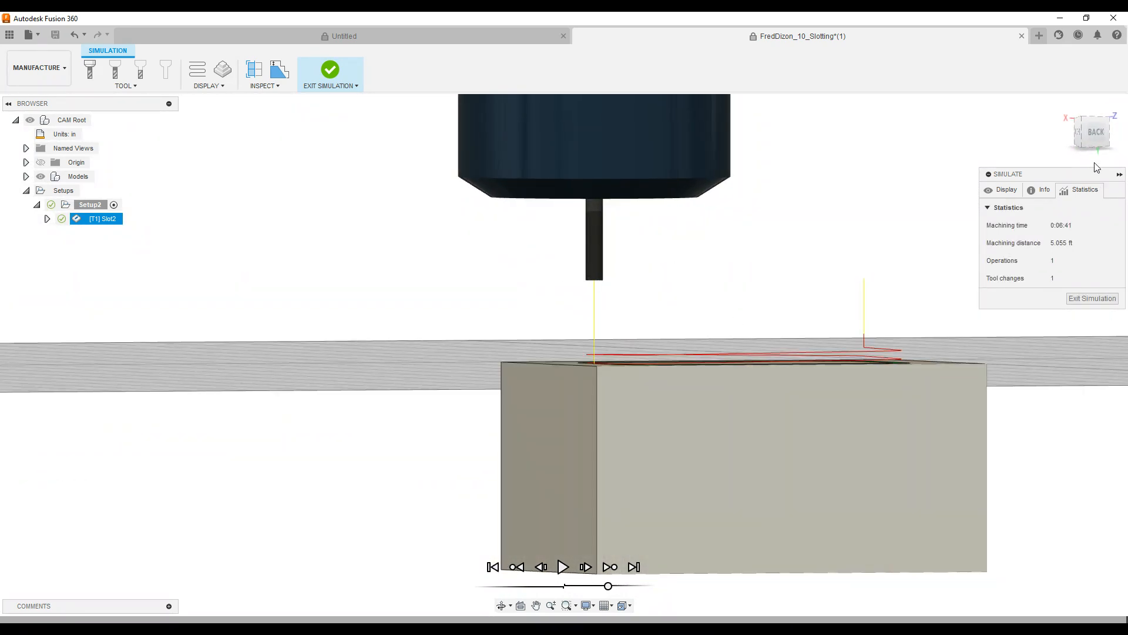
{"action": "left_click", "coordinate": [1093, 133]}
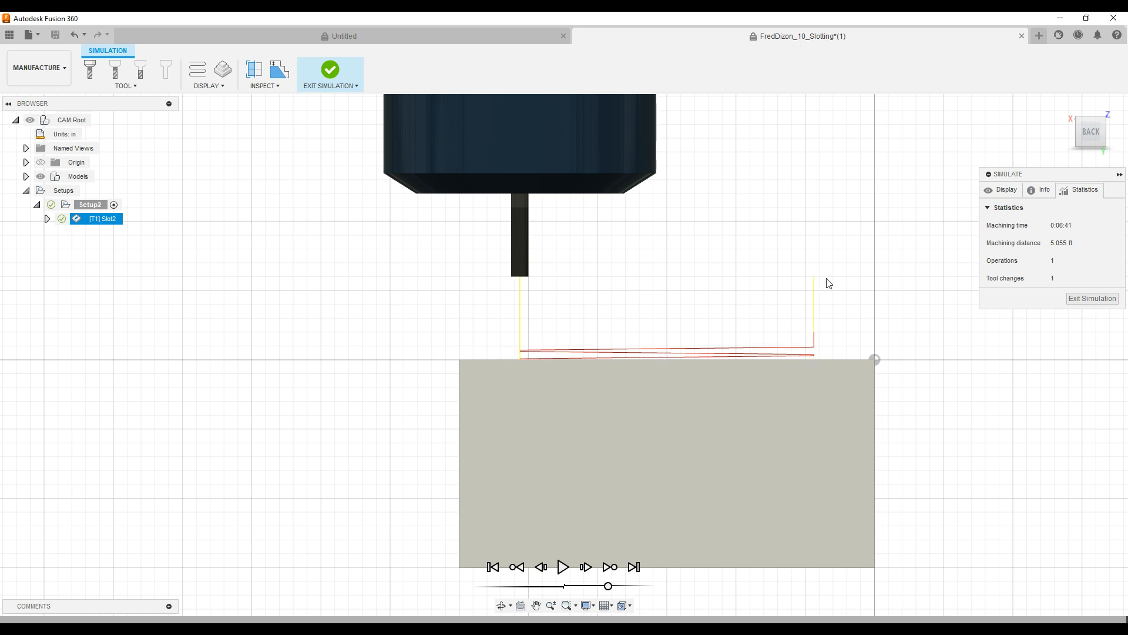
{"action": "left_click", "coordinate": [1065, 106]}
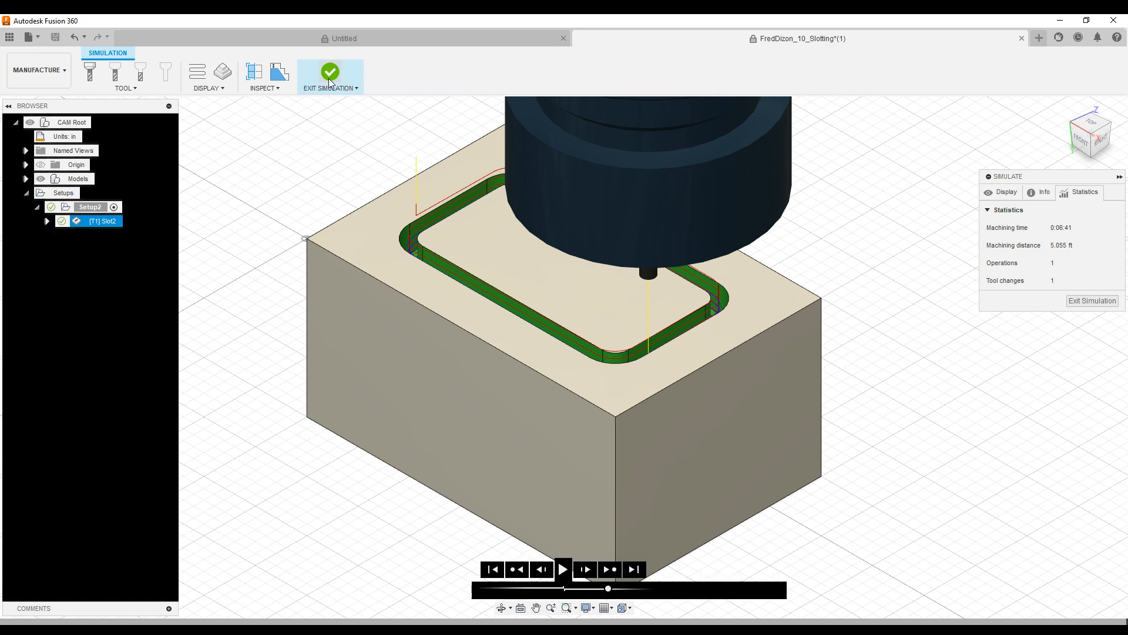
{"action": "left_click", "coordinate": [330, 80]}
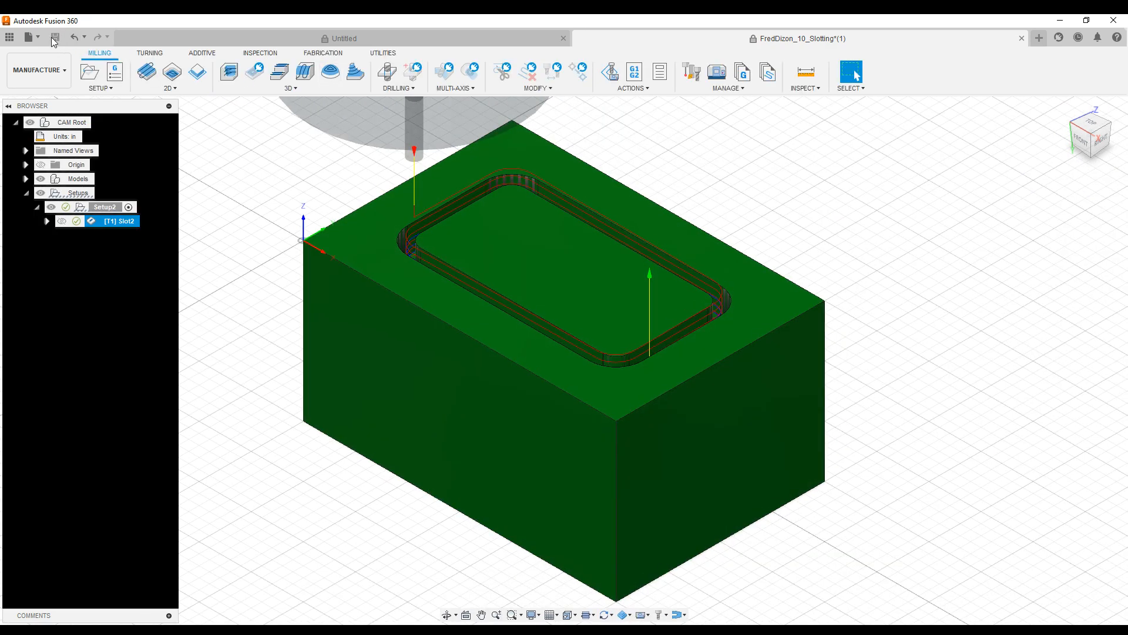
{"action": "left_click", "coordinate": [29, 38]}
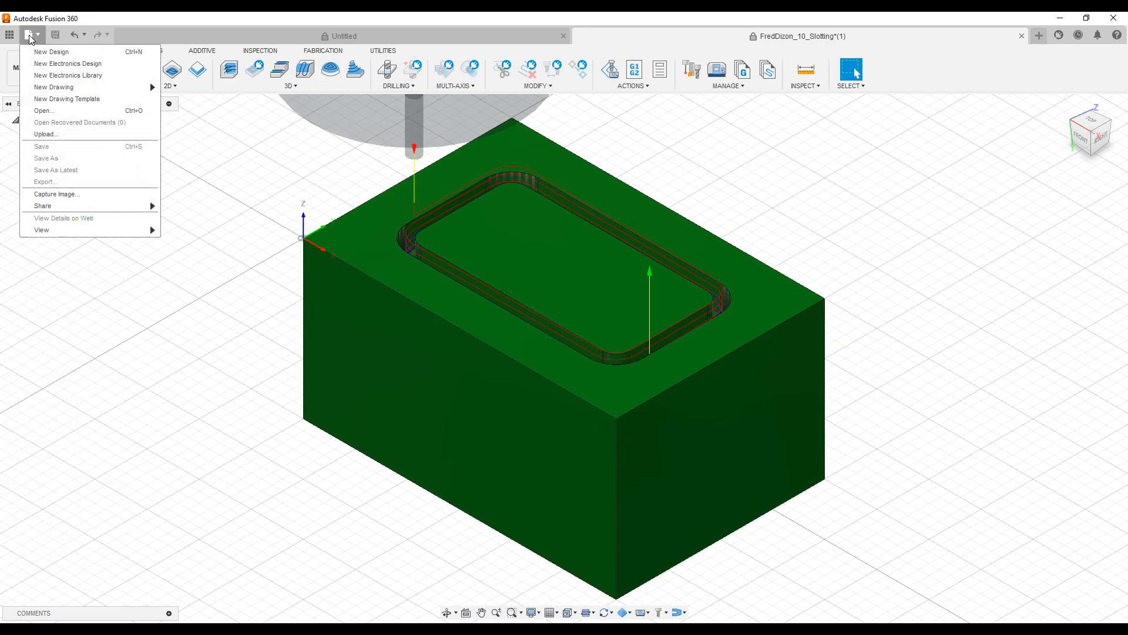
{"action": "left_click", "coordinate": [242, 265]}
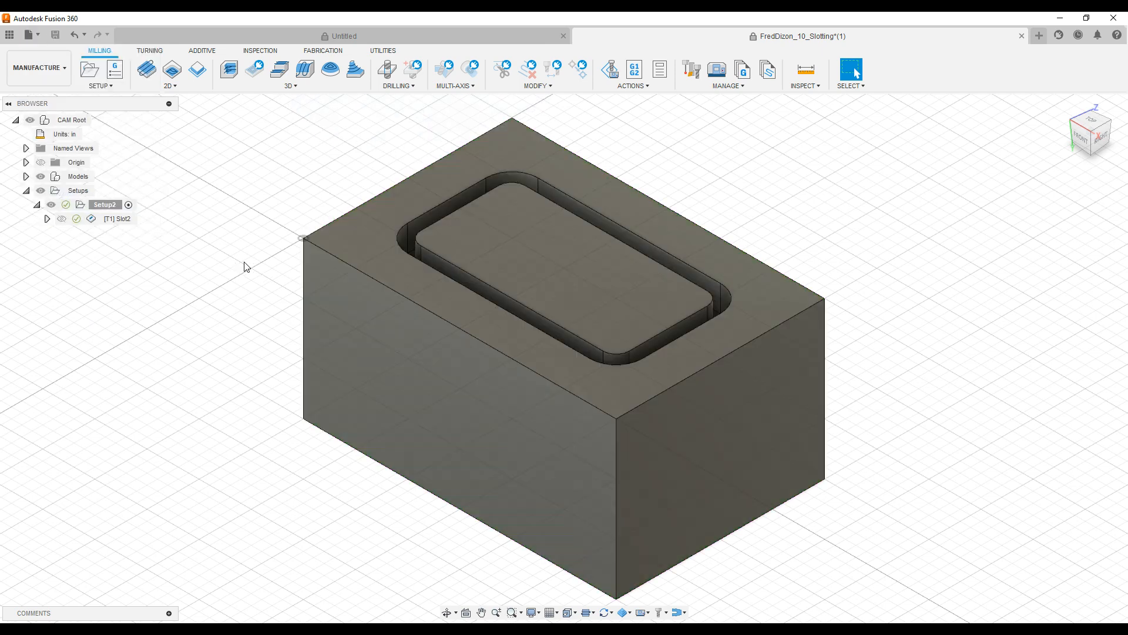